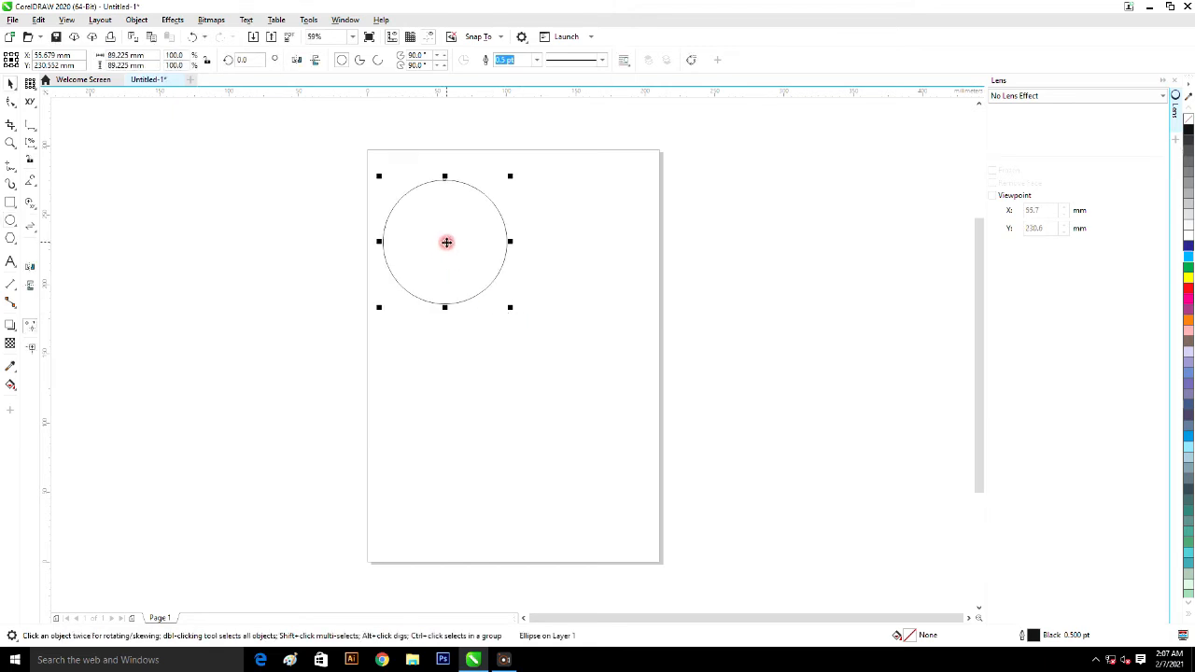
# Duplicate the circle sideways so the two overlap, and draw a square rotated into a diamond centred across their lower halves
pyautogui.click(466, 244)
pyautogui.moveTo(466, 244); pyautogui.dragTo(545, 241)
pyautogui.click(11, 202)
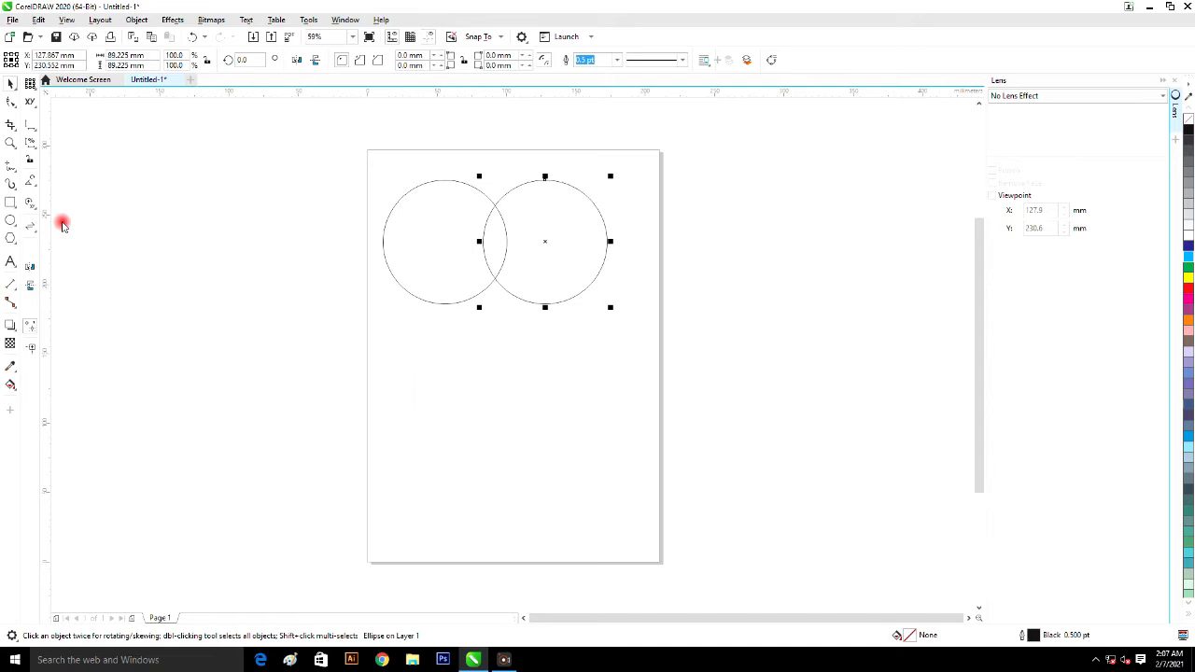
pyautogui.moveTo(425, 343); pyautogui.dragTo(532, 317)
pyautogui.press('space')
pyautogui.click(499, 423)
pyautogui.rightClick(533, 316)
# Weld the circles and diamond, delete the extra nodes along the lower sides to form a smooth heart, and shift it slightly
pyautogui.moveTo(337, 166); pyautogui.dragTo(684, 412)
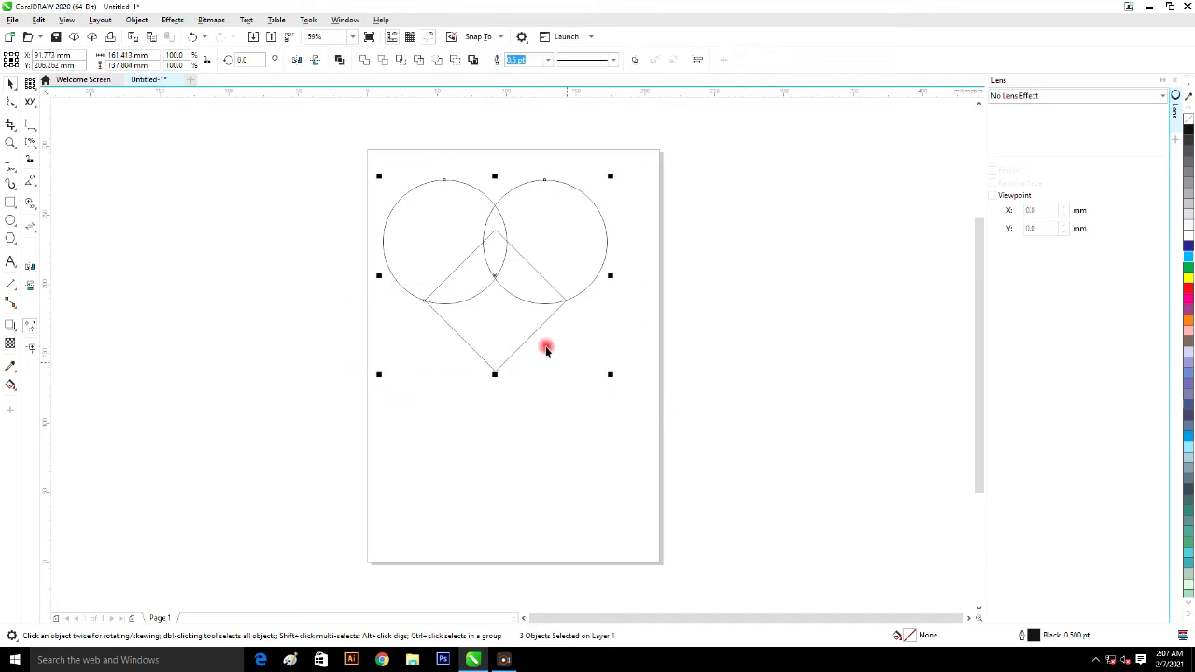
pyautogui.click(366, 60)
pyautogui.click(10, 99)
pyautogui.moveTo(362, 280); pyautogui.dragTo(596, 325)
pyautogui.press('Delete')
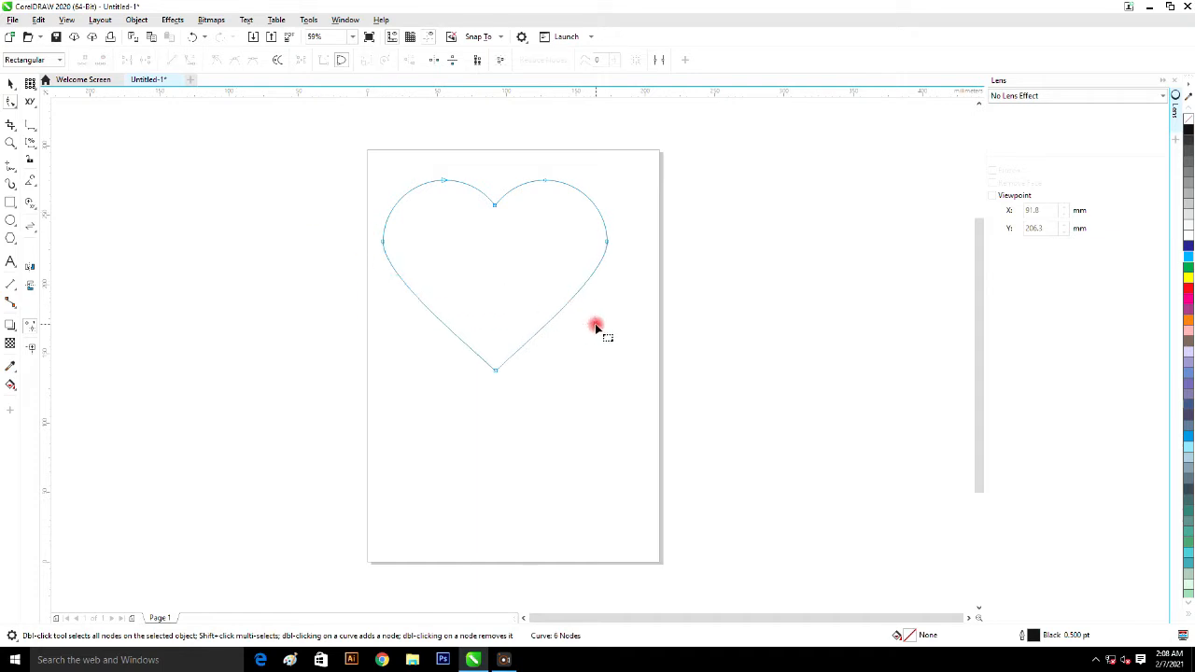
pyautogui.press('space')
pyautogui.moveTo(541, 296); pyautogui.dragTo(547, 289)
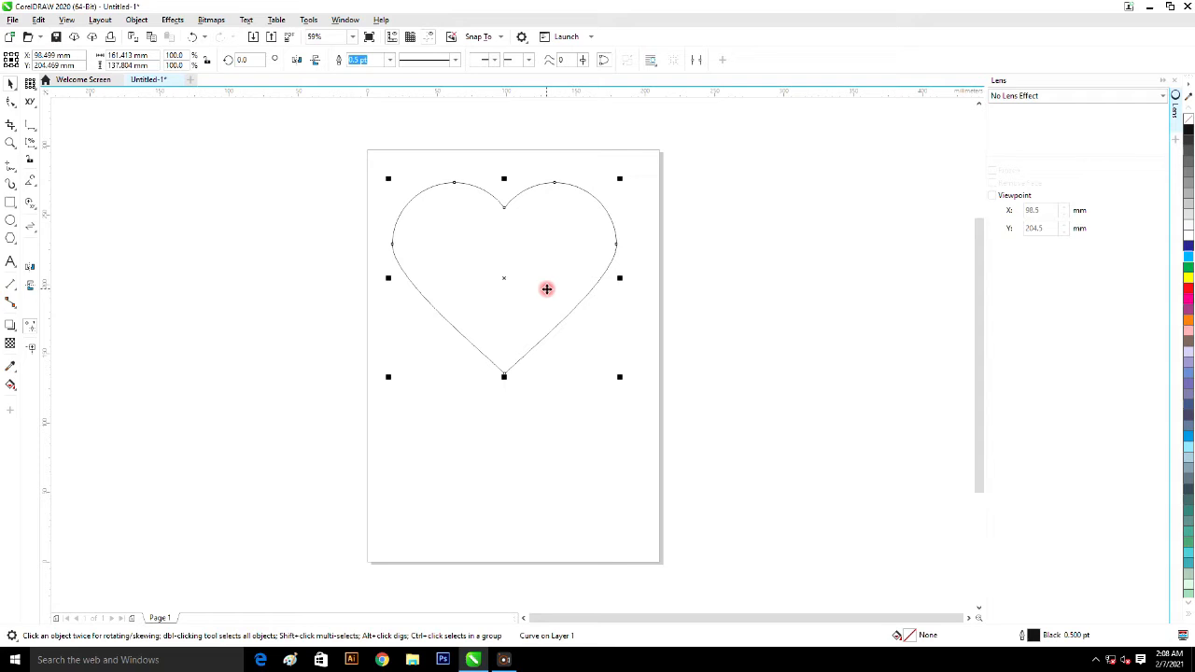
# Give the heart an elliptical fountain fill from C0 M100 Y55 K0 to white, with its centre offset to X -22%, Y 18%
pyautogui.press('F11')
pyautogui.click(425, 376)
pyautogui.click(487, 395)
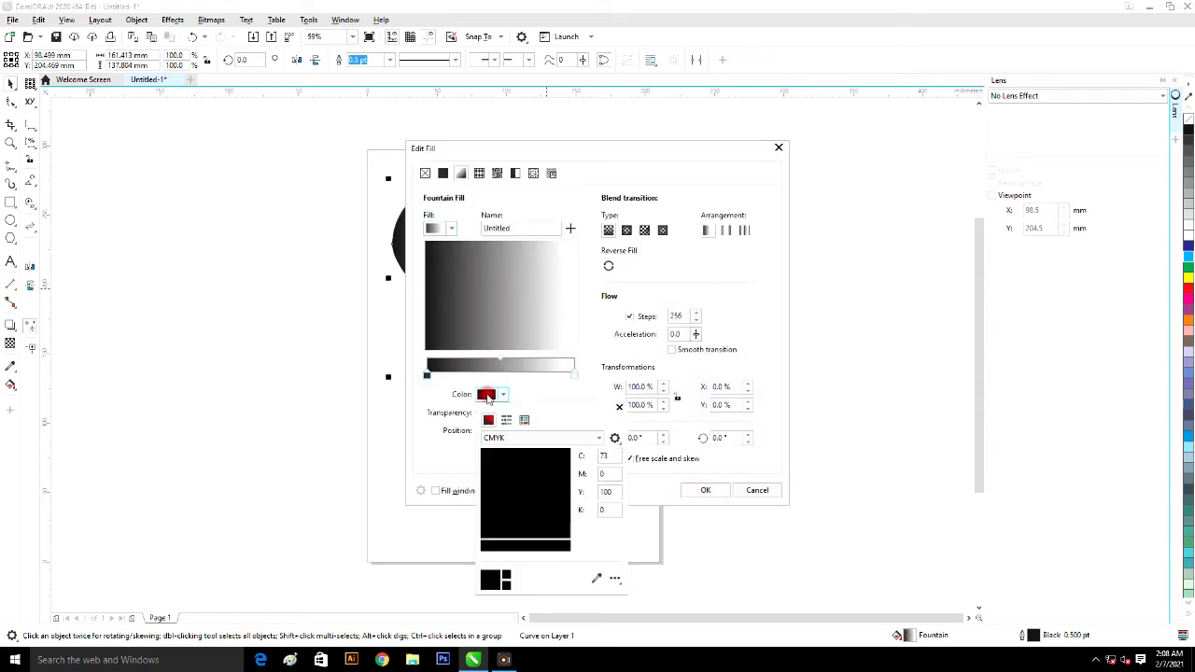
pyautogui.click(563, 455)
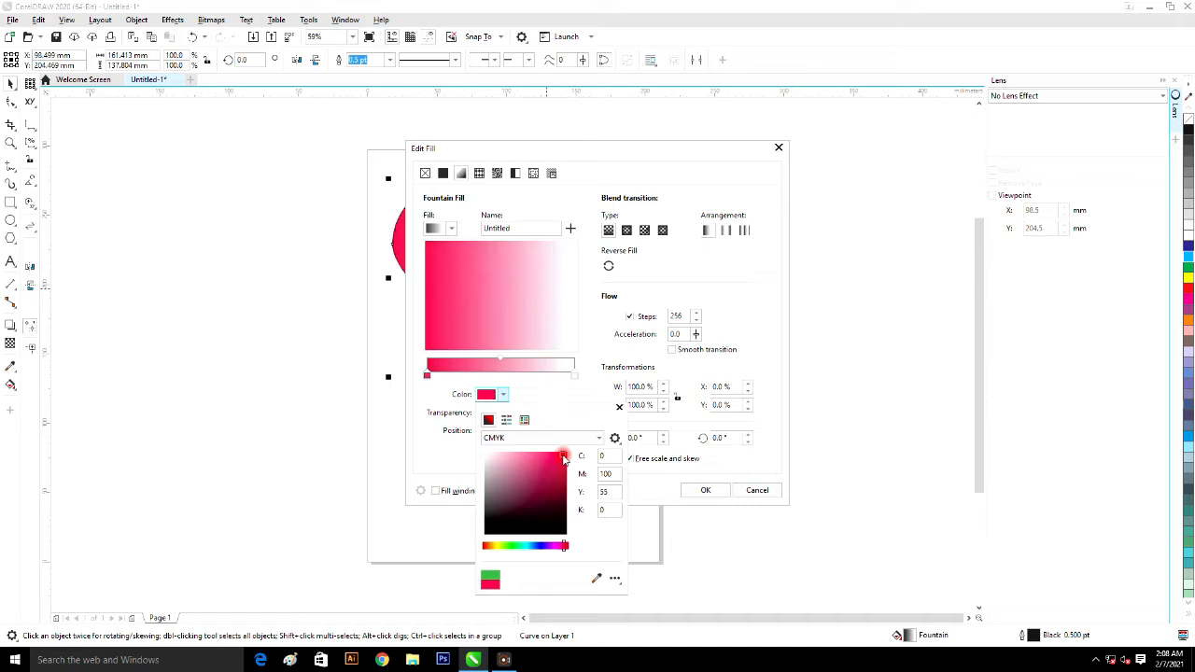
pyautogui.click(625, 230)
pyautogui.click(625, 230)
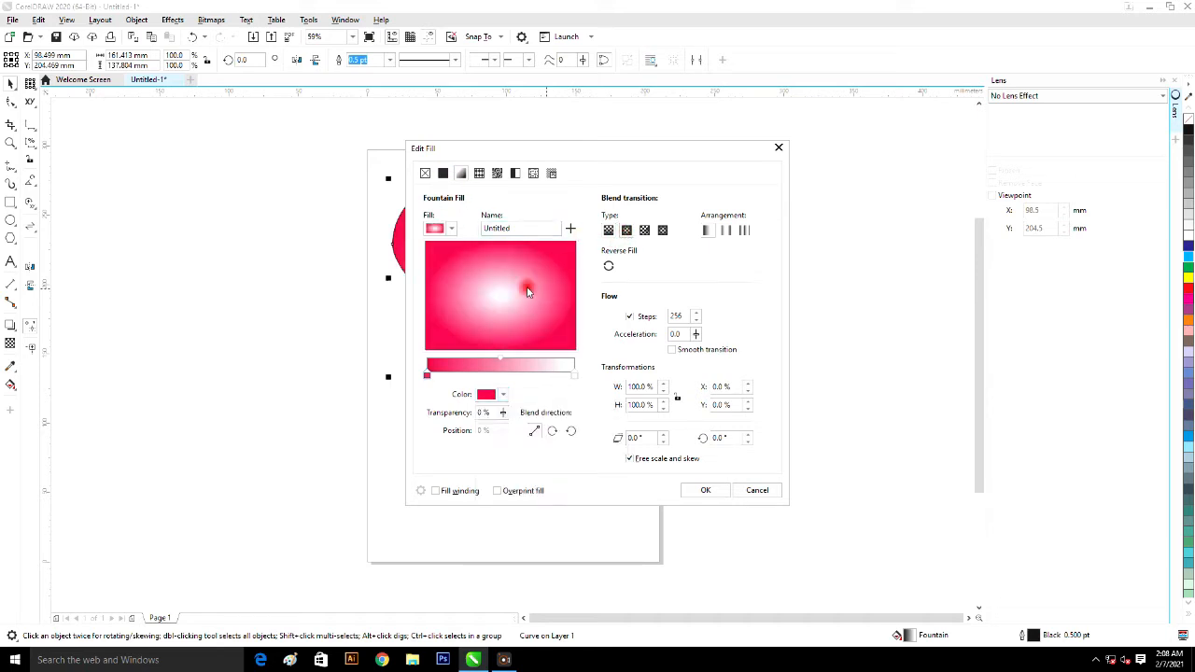
pyautogui.moveTo(505, 303); pyautogui.dragTo(471, 280)
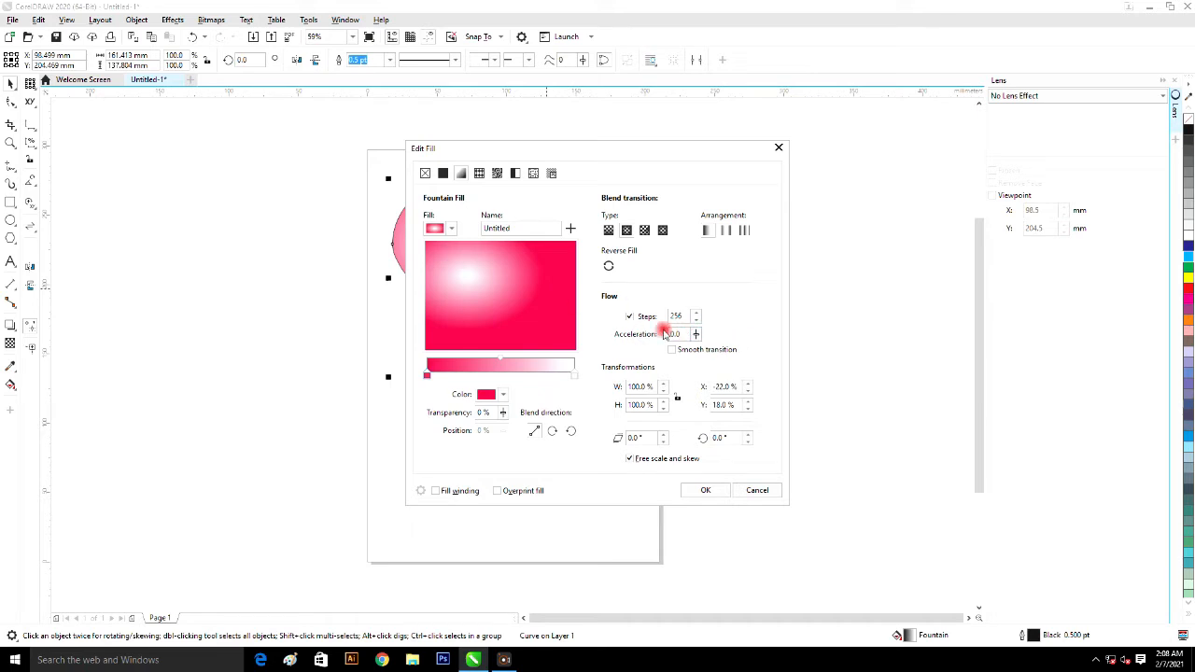
pyautogui.click(706, 490)
# Move the heart to the middle of the page, and place a half-size copy inside it and another left of the page
pyautogui.click(506, 243)
pyautogui.moveTo(506, 248); pyautogui.dragTo(509, 329)
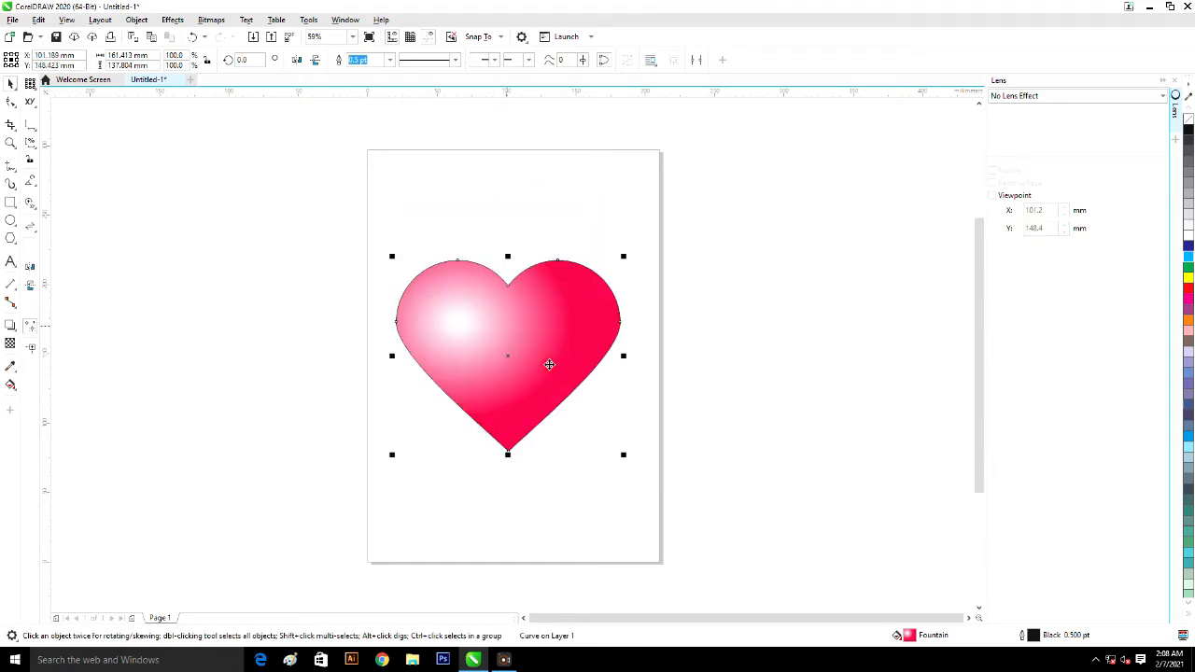
pyautogui.moveTo(625, 459); pyautogui.dragTo(572, 392)
pyautogui.moveTo(504, 331); pyautogui.dragTo(207, 324)
# Remove the fill from the large outer heart, keeping its outline
pyautogui.click(440, 299)
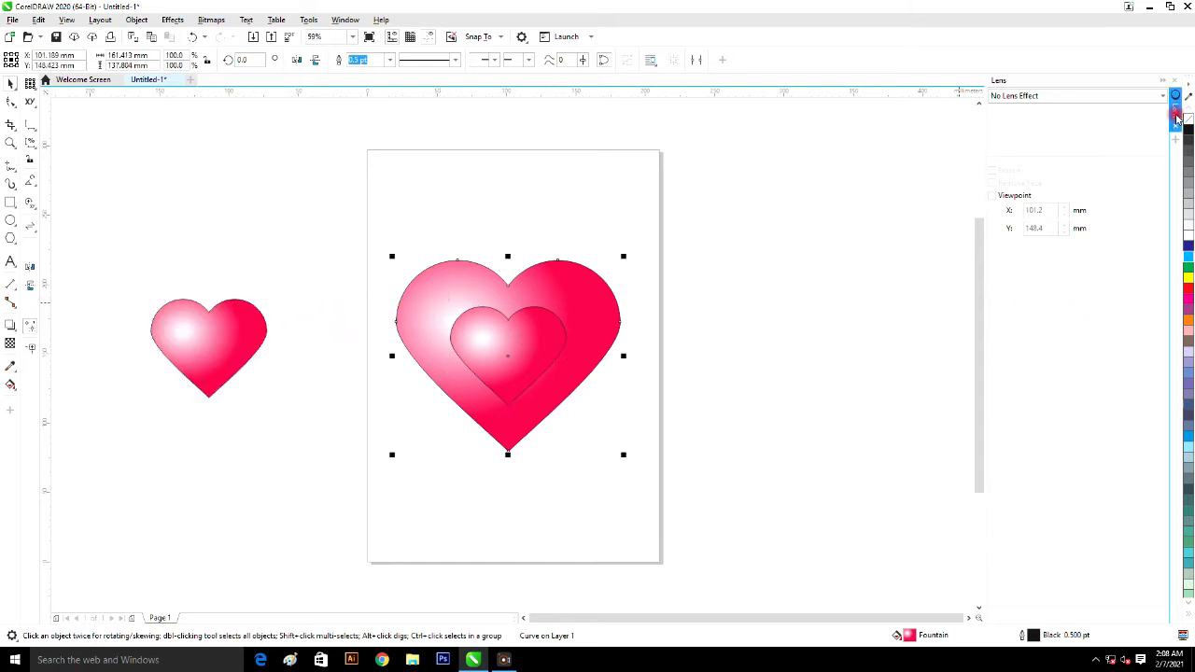
pyautogui.click(1187, 114)
# Shrink the heart beside the page to about 15 mm wide and place a duplicate diagonally below it
pyautogui.click(233, 356)
pyautogui.moveTo(271, 402); pyautogui.dragTo(194, 361)
pyautogui.click(233, 357)
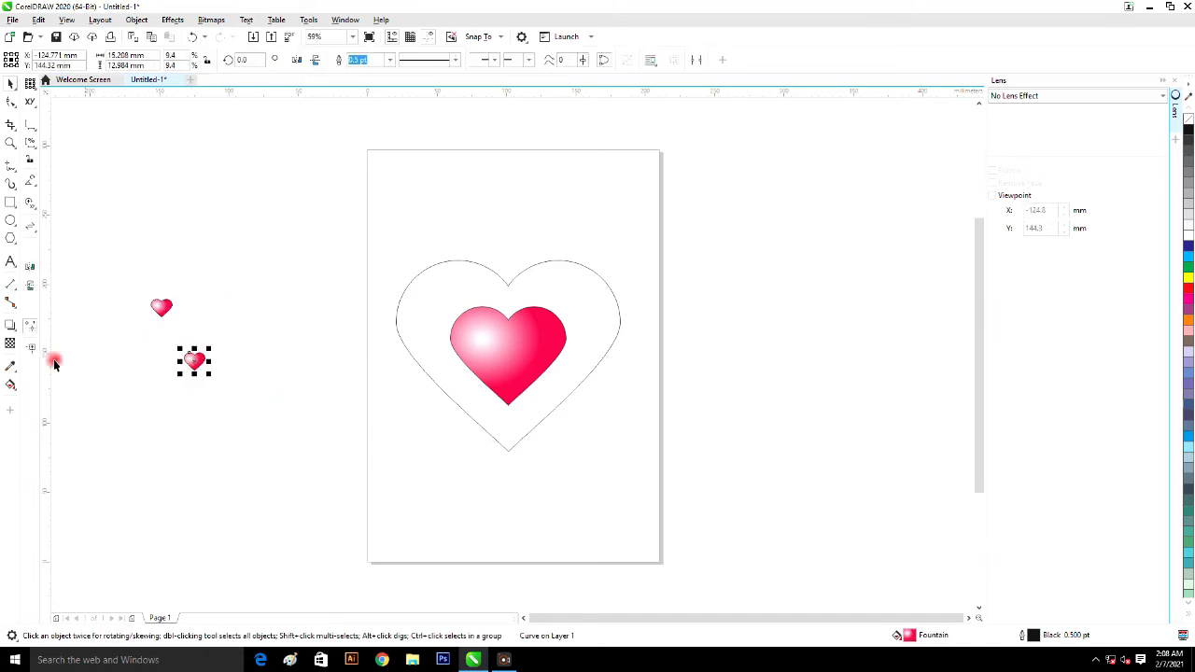
# Create a blend between the two tiny hearts beside the page
pyautogui.click(12, 329)
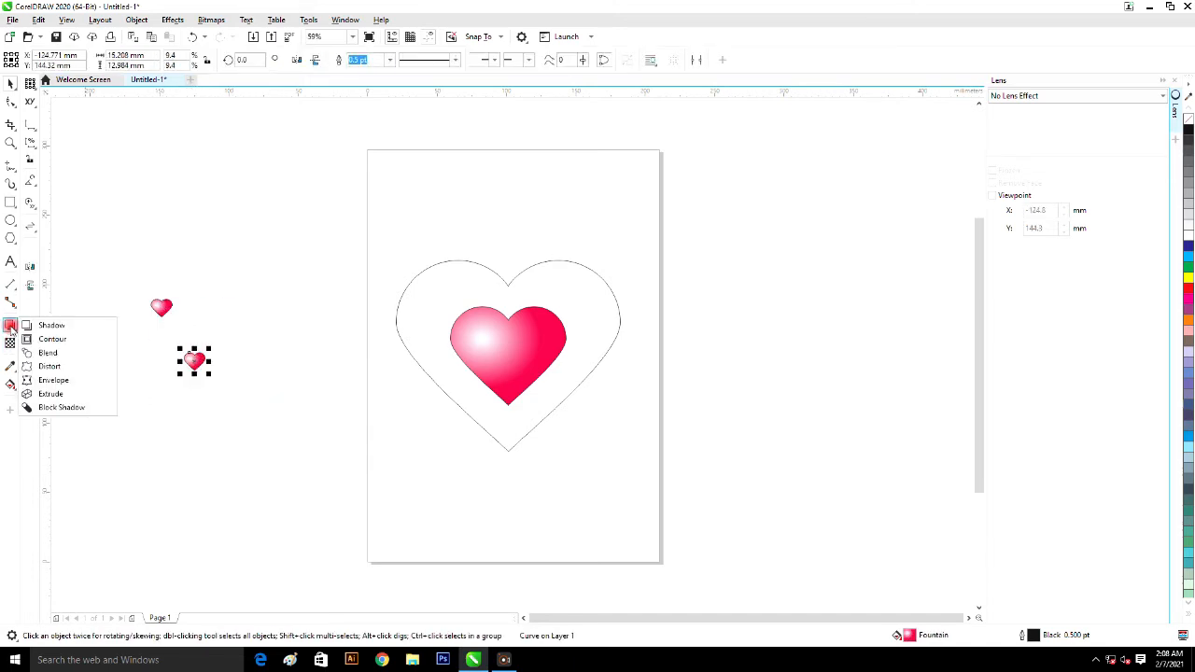
pyautogui.click(62, 352)
pyautogui.moveTo(163, 307); pyautogui.dragTo(196, 362)
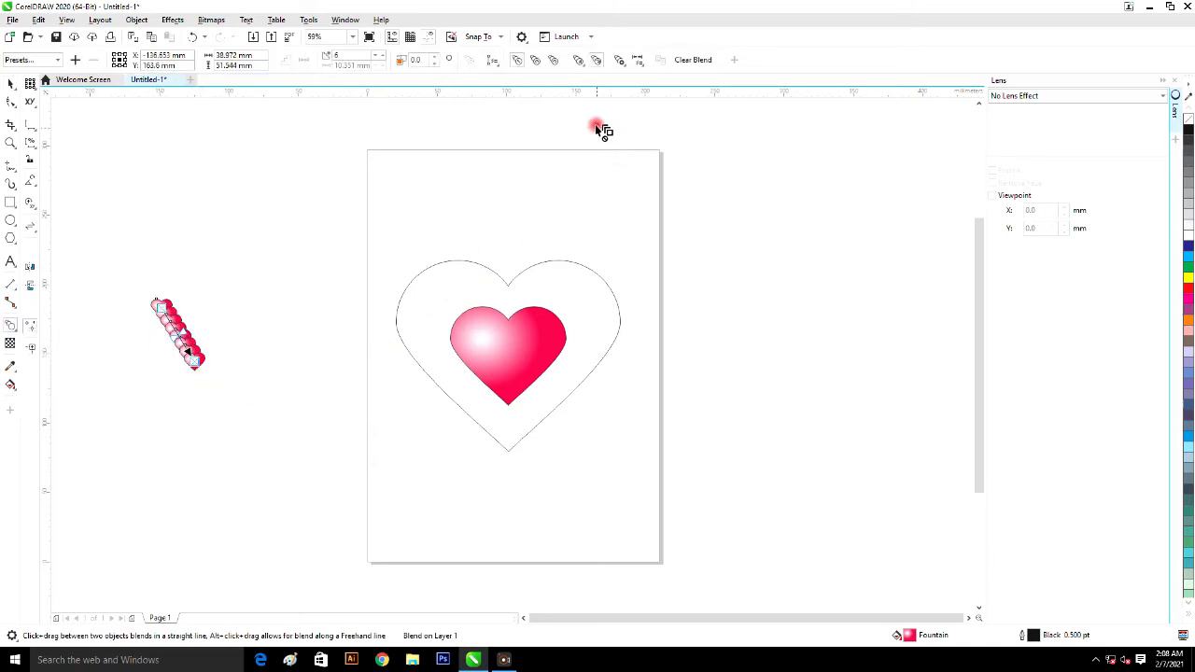
# Attach the blend to the large heart outline as its new path and spread it along the full path
pyautogui.click(496, 65)
pyautogui.click(519, 77)
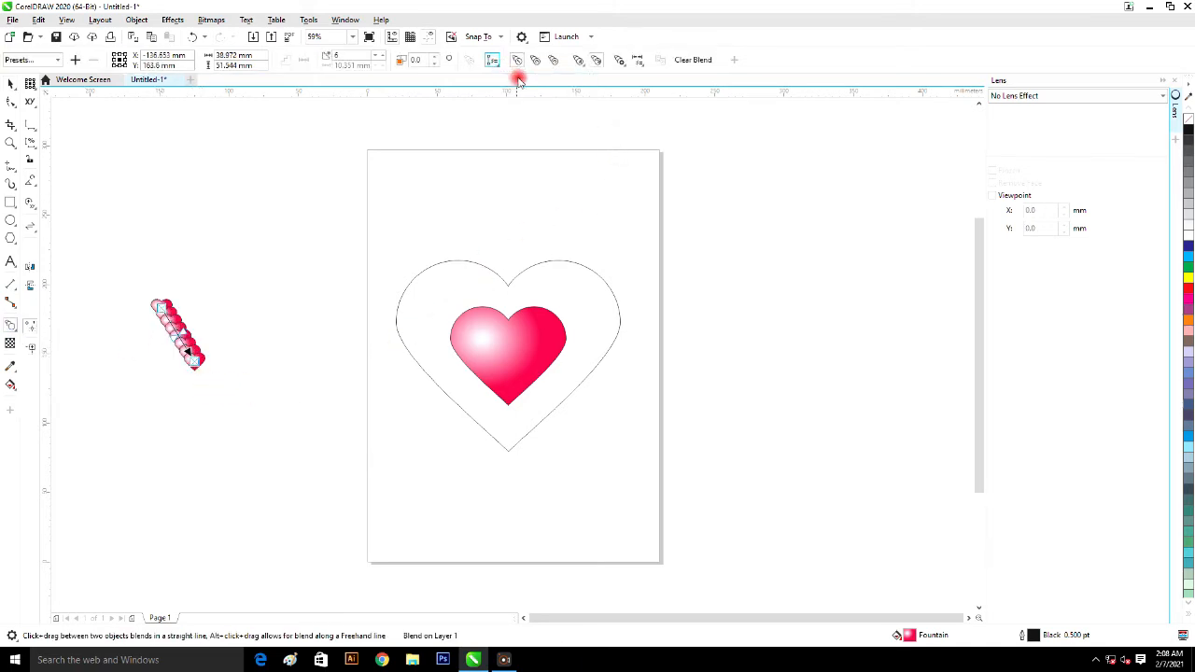
pyautogui.click(592, 271)
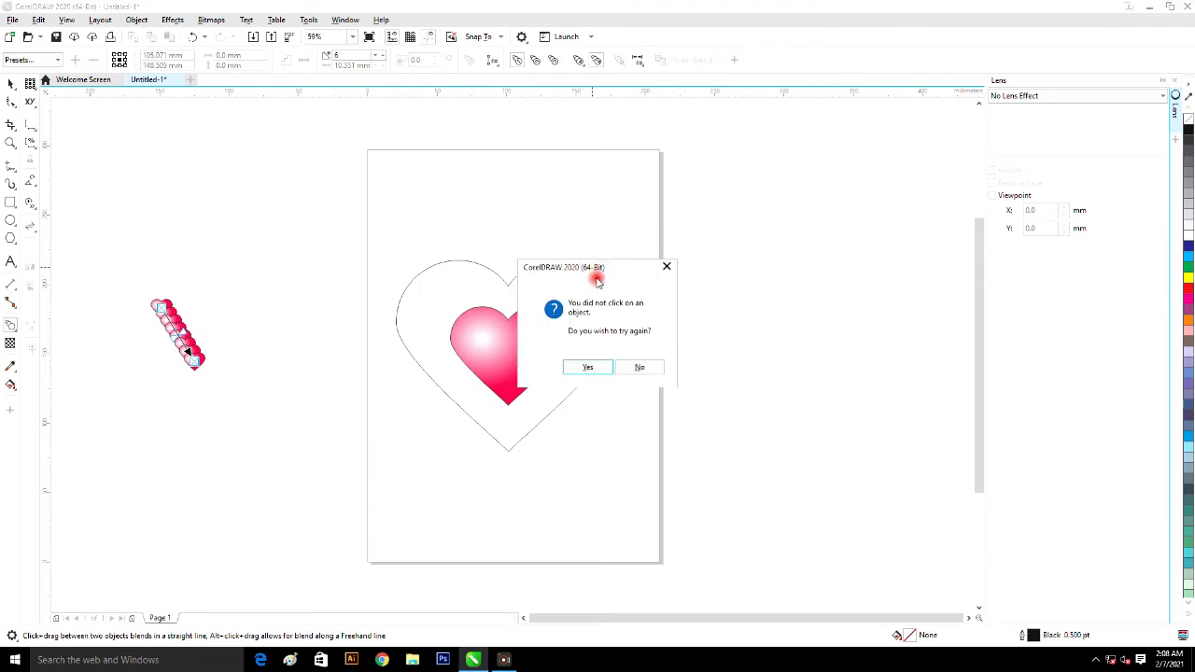
pyautogui.click(586, 368)
pyautogui.click(602, 287)
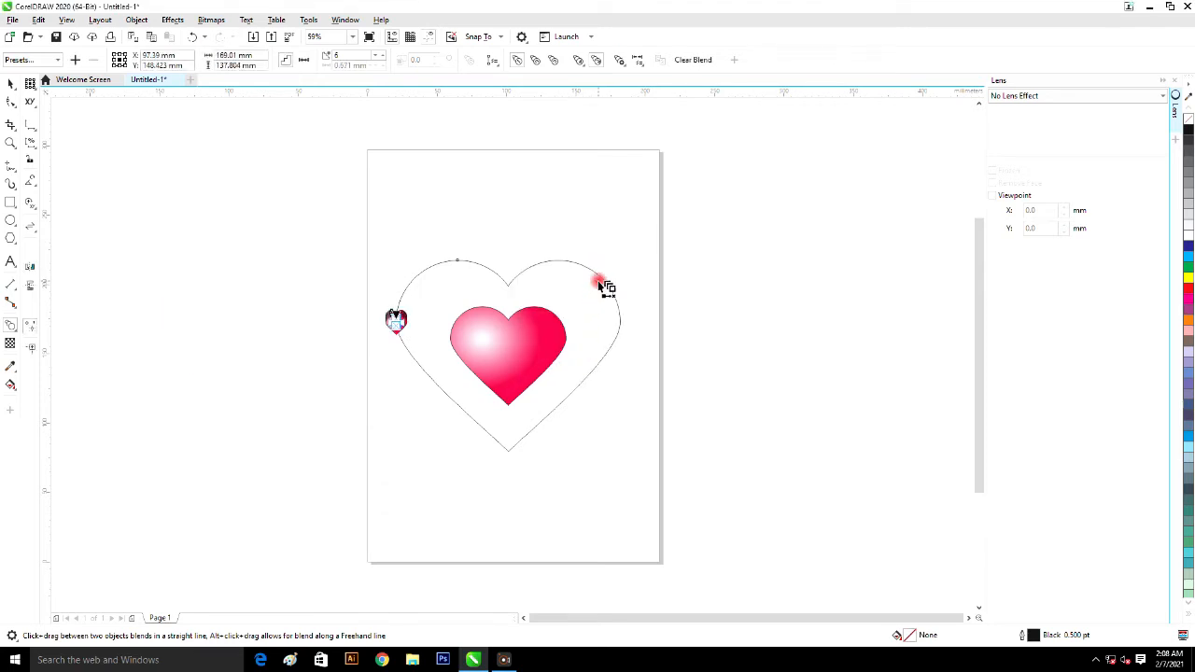
pyautogui.click(619, 61)
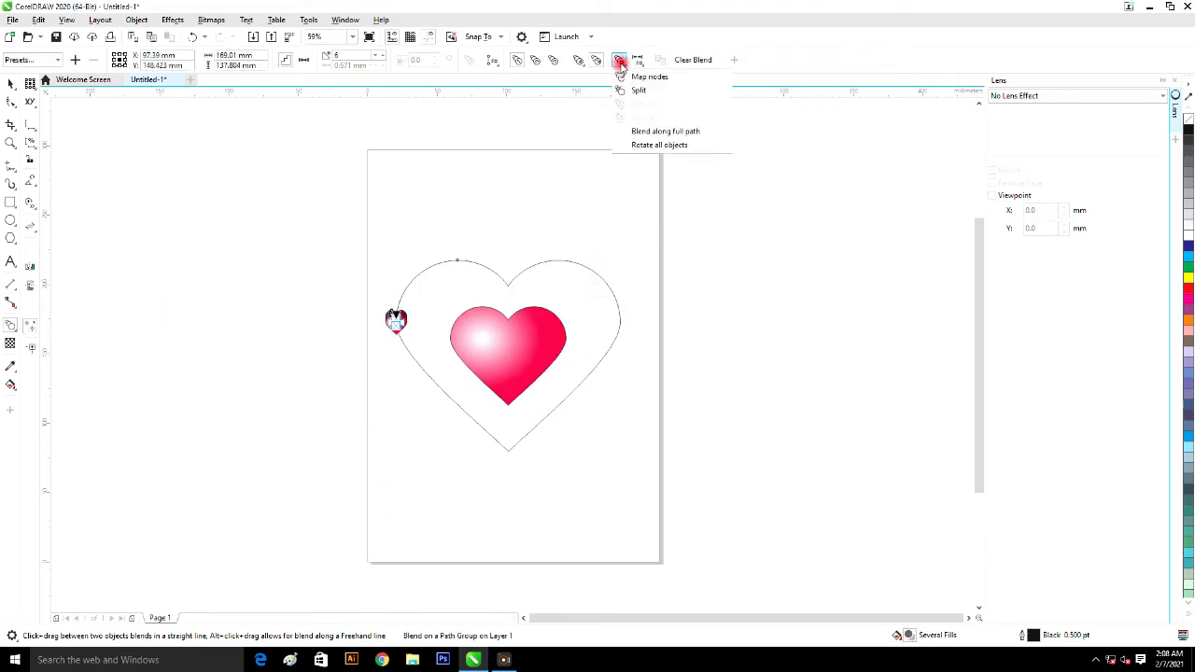
pyautogui.click(639, 131)
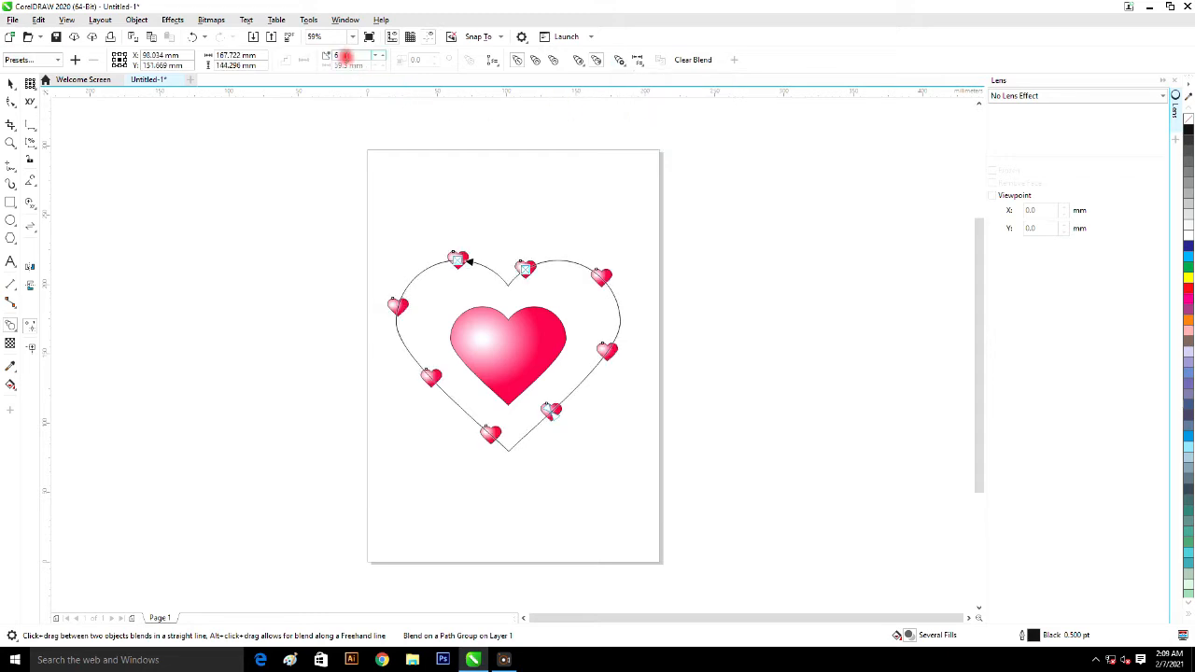
# Increase the number of blend steps along the heart path to 32
pyautogui.click(383, 56)
pyautogui.click(383, 56)
pyautogui.click(383, 56)
pyautogui.click(383, 56)
pyautogui.click(382, 56)
pyautogui.click(383, 56)
pyautogui.click(382, 57)
pyautogui.click(383, 56)
pyautogui.click(383, 56)
pyautogui.click(383, 56)
pyautogui.click(383, 56)
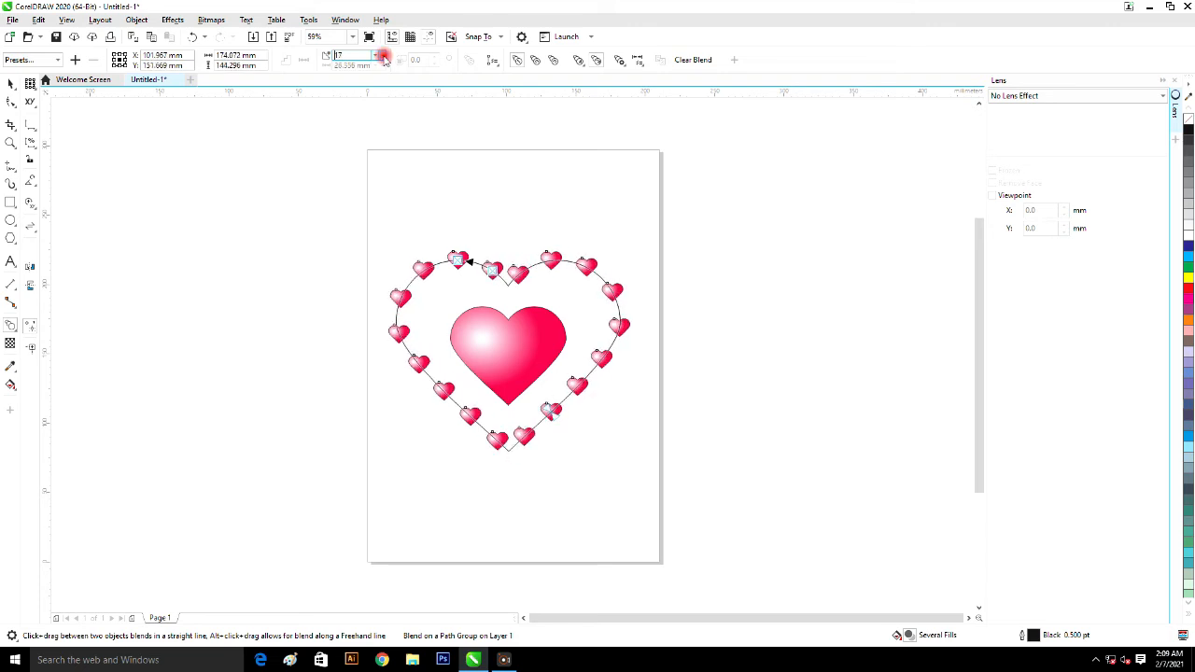
pyautogui.click(383, 56)
pyautogui.click(382, 56)
pyautogui.click(383, 56)
pyautogui.click(382, 56)
pyautogui.click(383, 56)
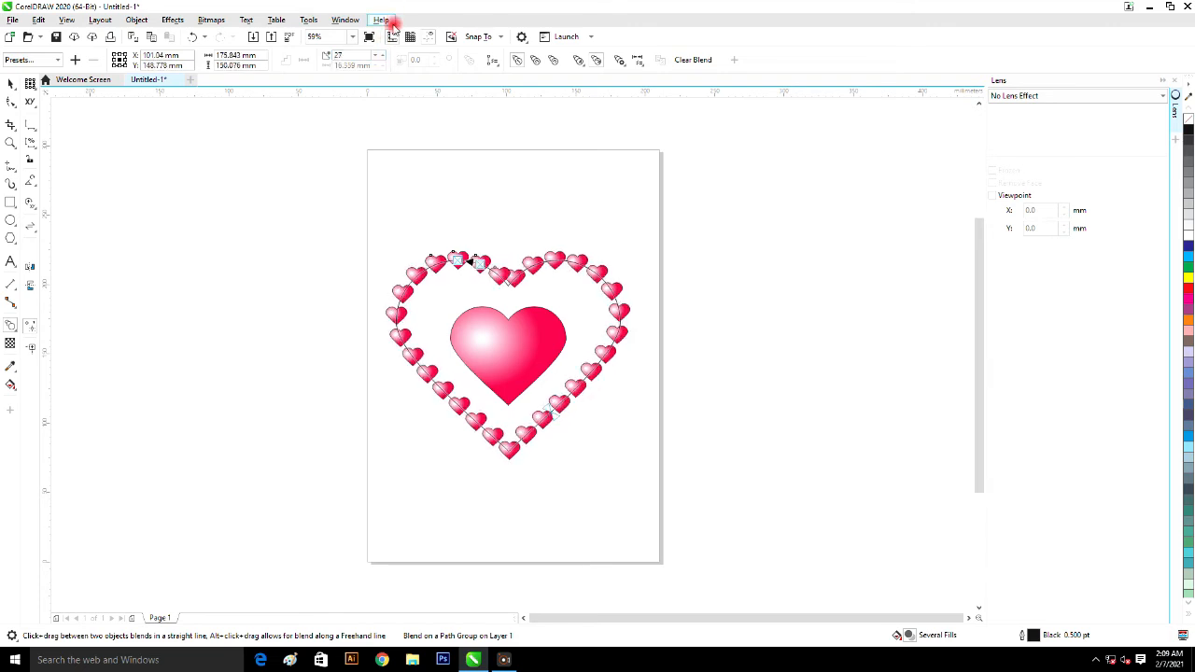
pyautogui.click(383, 56)
pyautogui.click(382, 56)
pyautogui.click(383, 56)
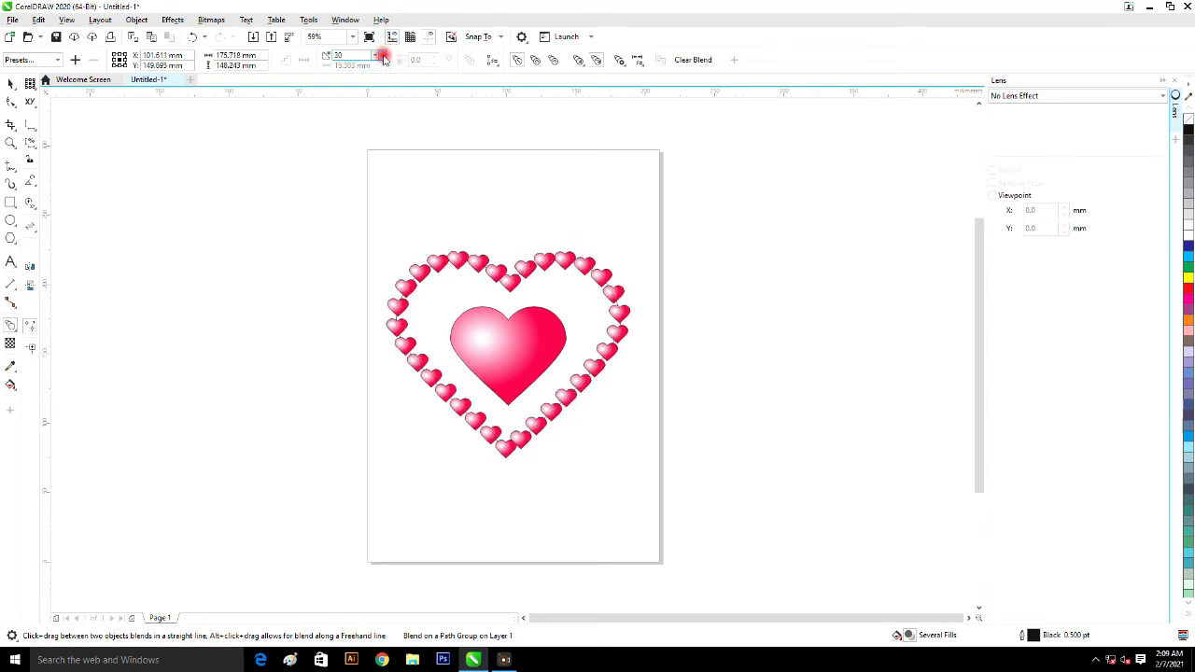
pyautogui.click(382, 56)
pyautogui.click(382, 56)
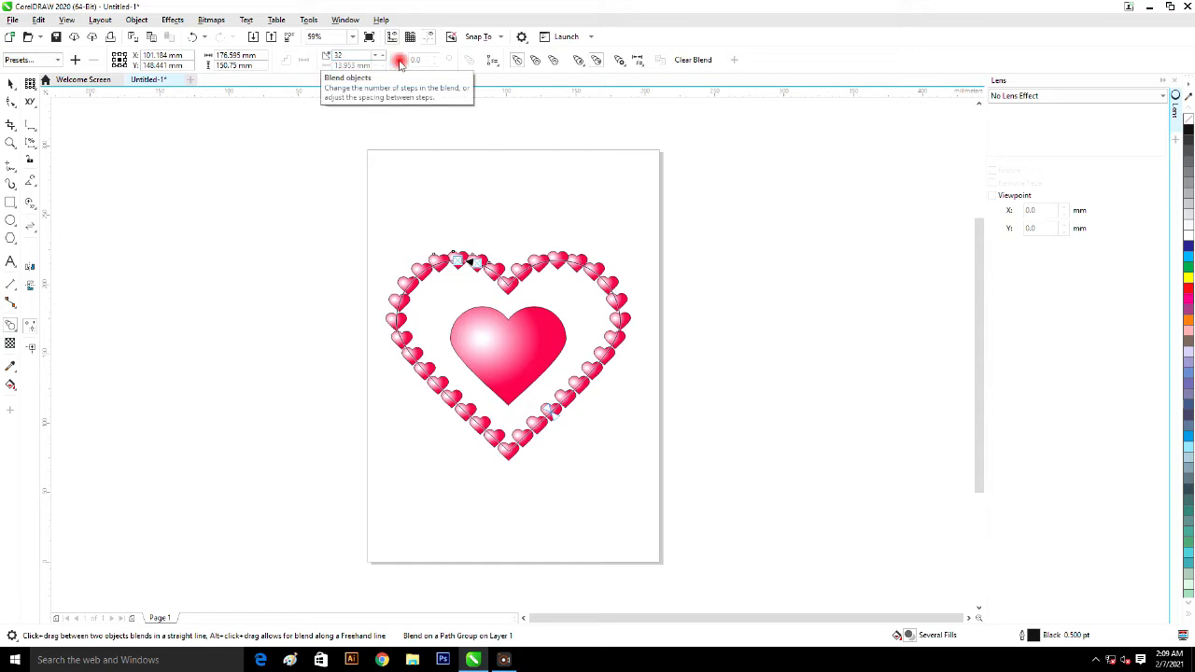
# Apply a clockwise colour blend to the ring of small hearts to give them rainbow colours
pyautogui.click(576, 62)
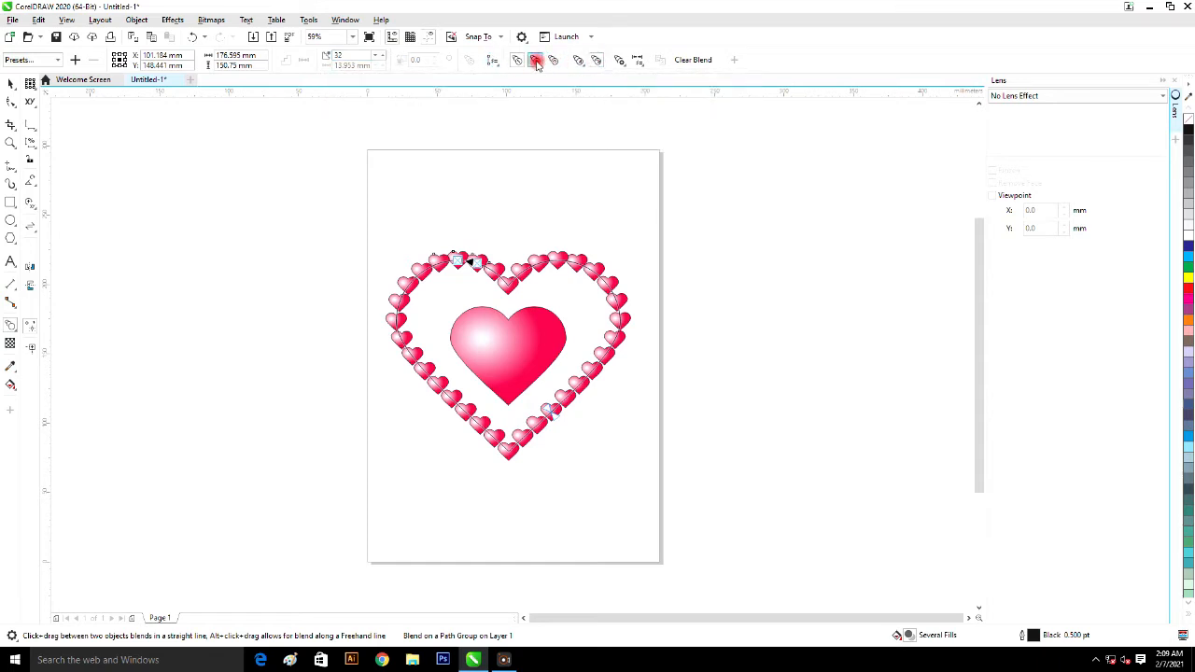
pyautogui.click(535, 60)
pyautogui.click(573, 193)
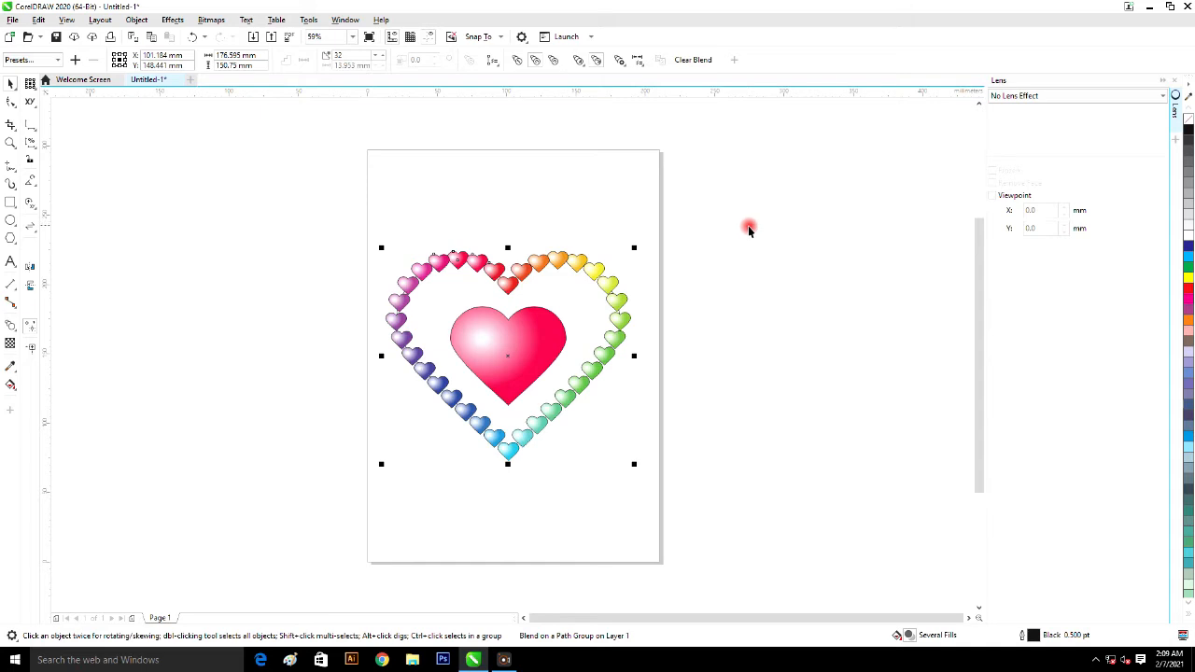
pyautogui.click(624, 208)
# Select the complete heart artwork and move it off the page to the upper left pasteboard
pyautogui.moveTo(348, 213); pyautogui.dragTo(682, 500)
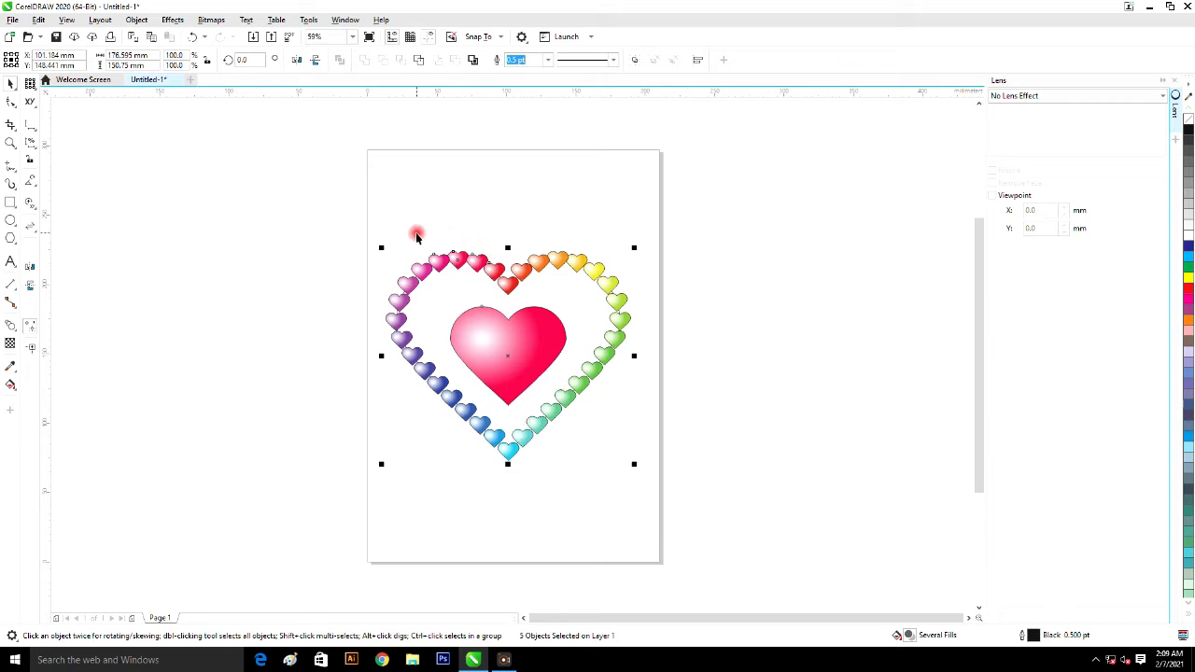
pyautogui.moveTo(358, 224); pyautogui.dragTo(669, 495)
pyautogui.click(589, 367)
pyautogui.moveTo(589, 367); pyautogui.dragTo(315, 248)
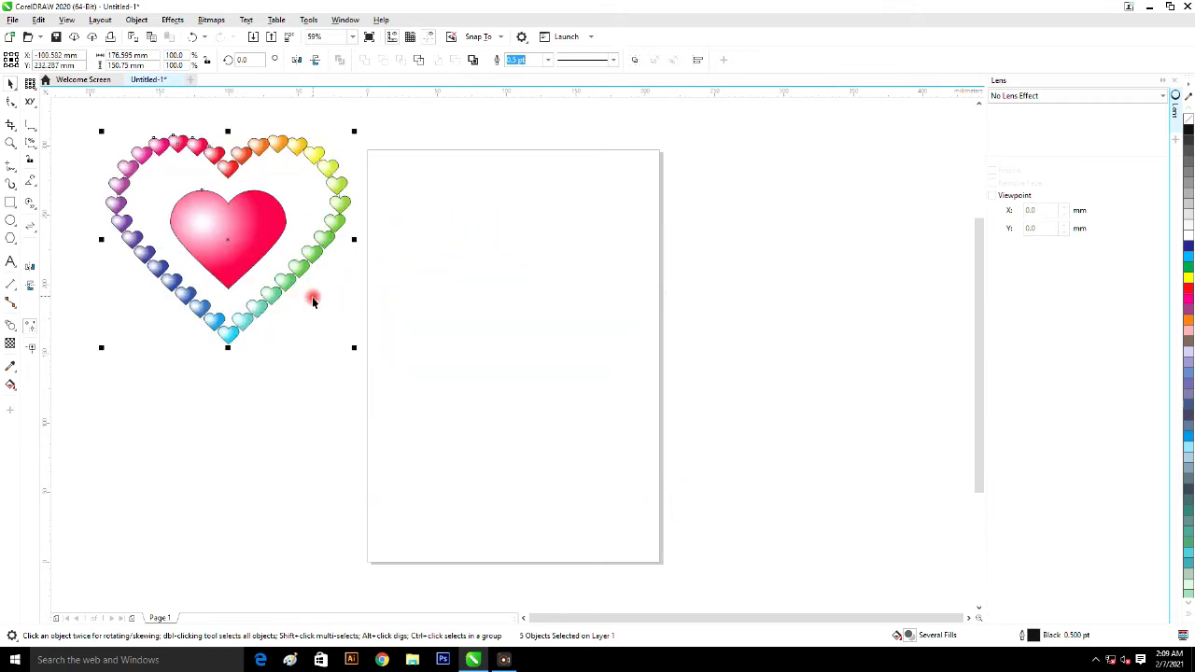
# Draw a circle about 114 mm across and arrange copies as one vertically overlapping pair and one horizontally overlapping pair
pyautogui.click(11, 222)
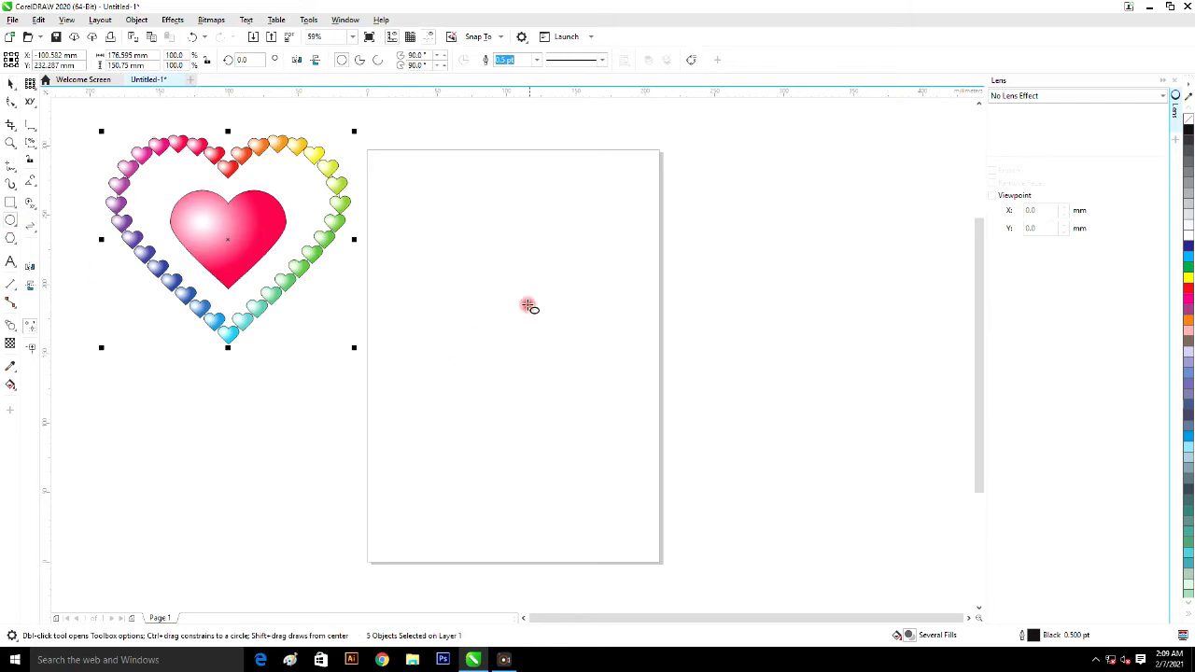
pyautogui.moveTo(401, 168); pyautogui.dragTo(527, 326)
pyautogui.press('space')
pyautogui.moveTo(475, 211)
pyautogui.mouseDown()
pyautogui.moveTo(480, 269)
pyautogui.moveTo(483, 249)
pyautogui.moveTo(617, 245)
pyautogui.moveTo(597, 252)
pyautogui.moveTo(633, 260)
pyautogui.mouseUp()
pyautogui.press('F7')
pyautogui.click(498, 194)
# Intersect the two vertically overlapping circles and fill the resulting lens shape black as the fish body
pyautogui.press('space')
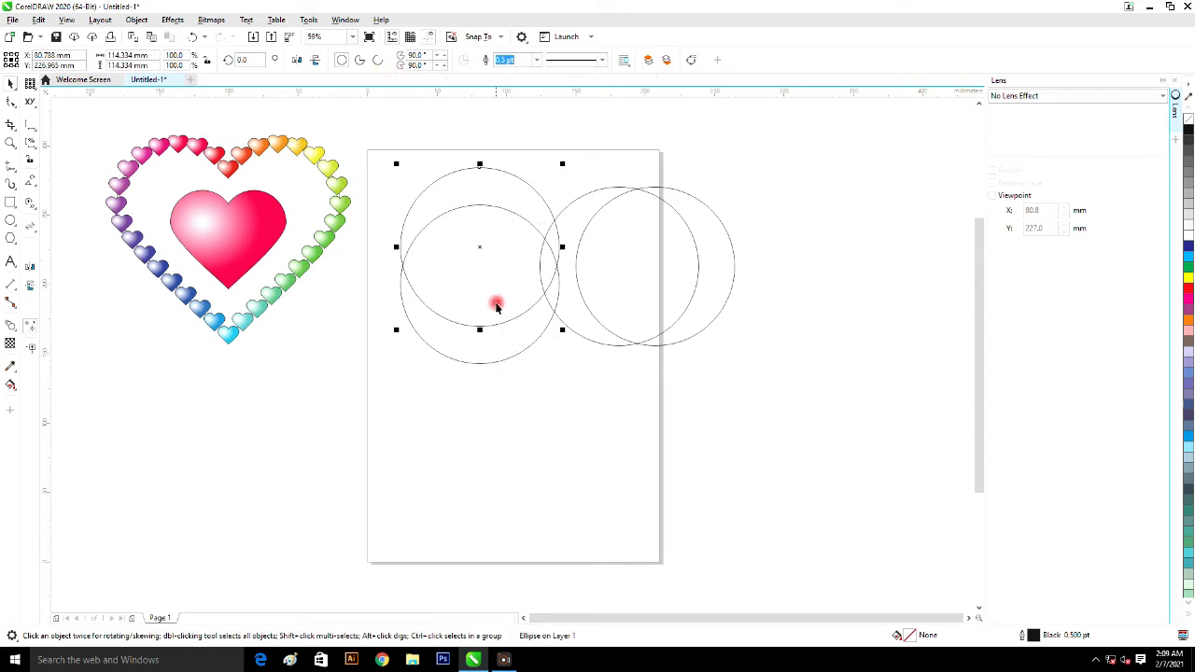
pyautogui.keyDown('shift'); pyautogui.click(514, 342); pyautogui.keyUp('shift')
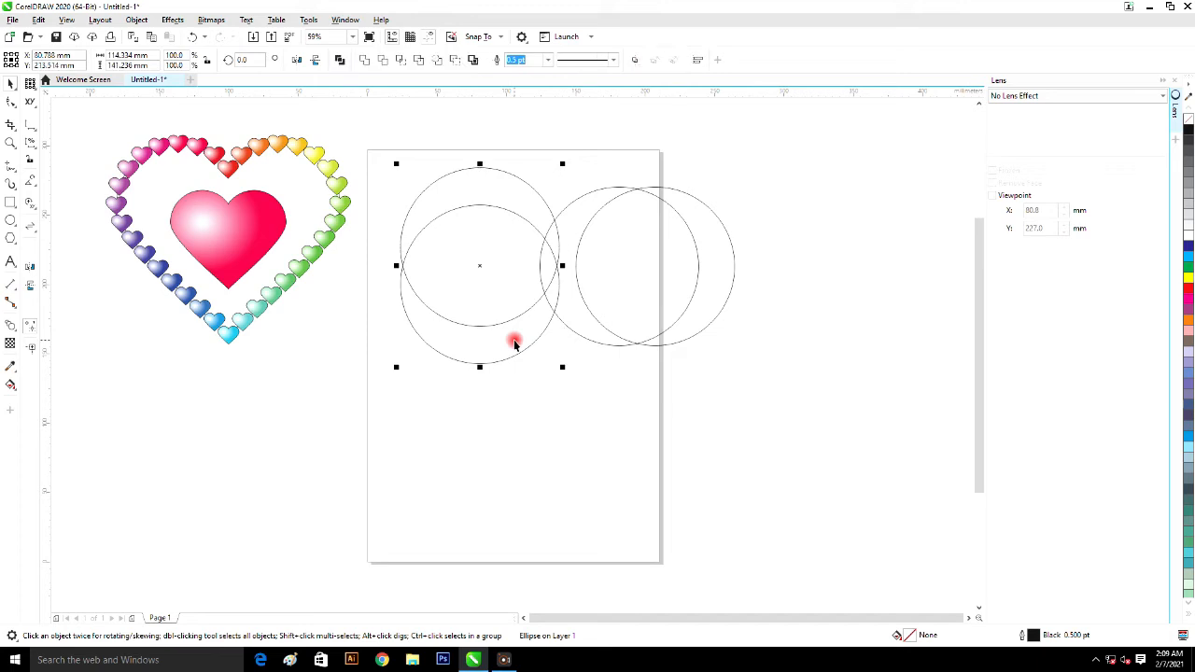
pyautogui.click(404, 61)
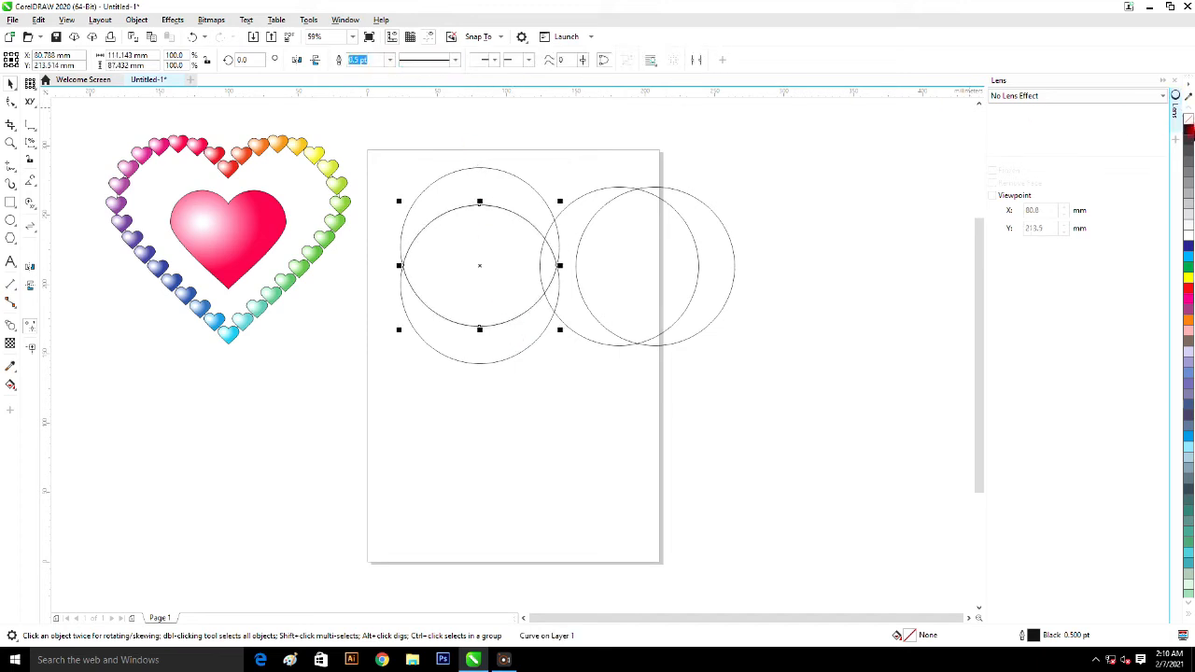
pyautogui.click(1187, 127)
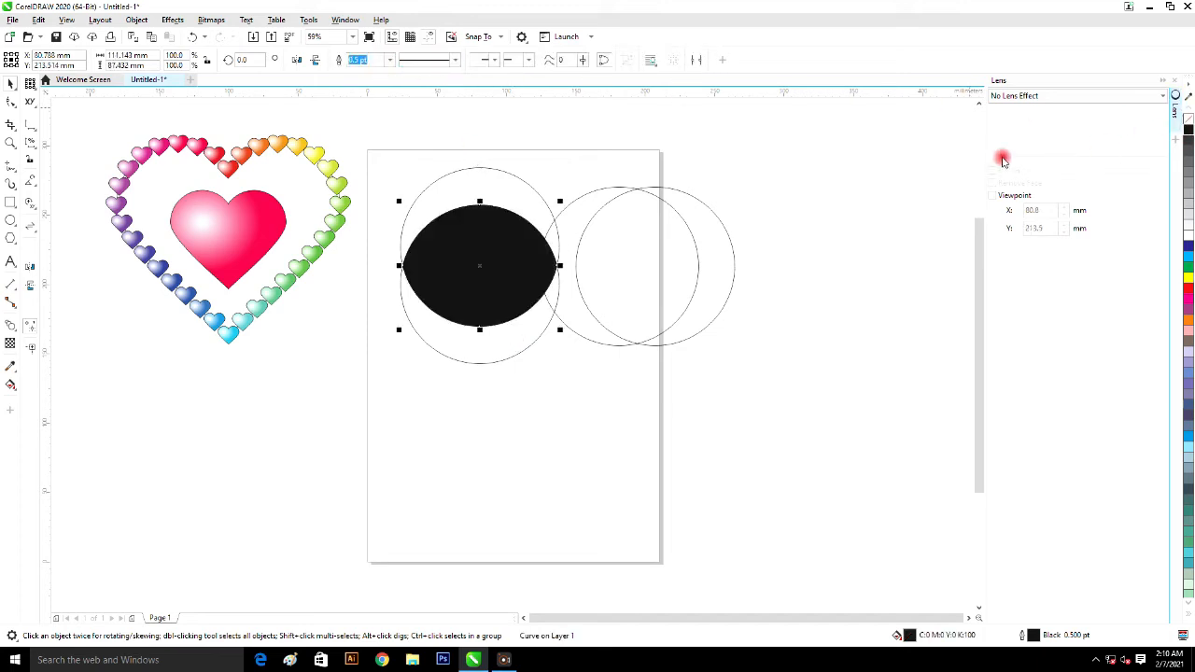
# Trim one of the horizontally overlapping circles with the other into a crescent and fill it black as the tail
pyautogui.click(701, 204)
pyautogui.keyDown('shift'); pyautogui.click(579, 203); pyautogui.keyUp('shift')
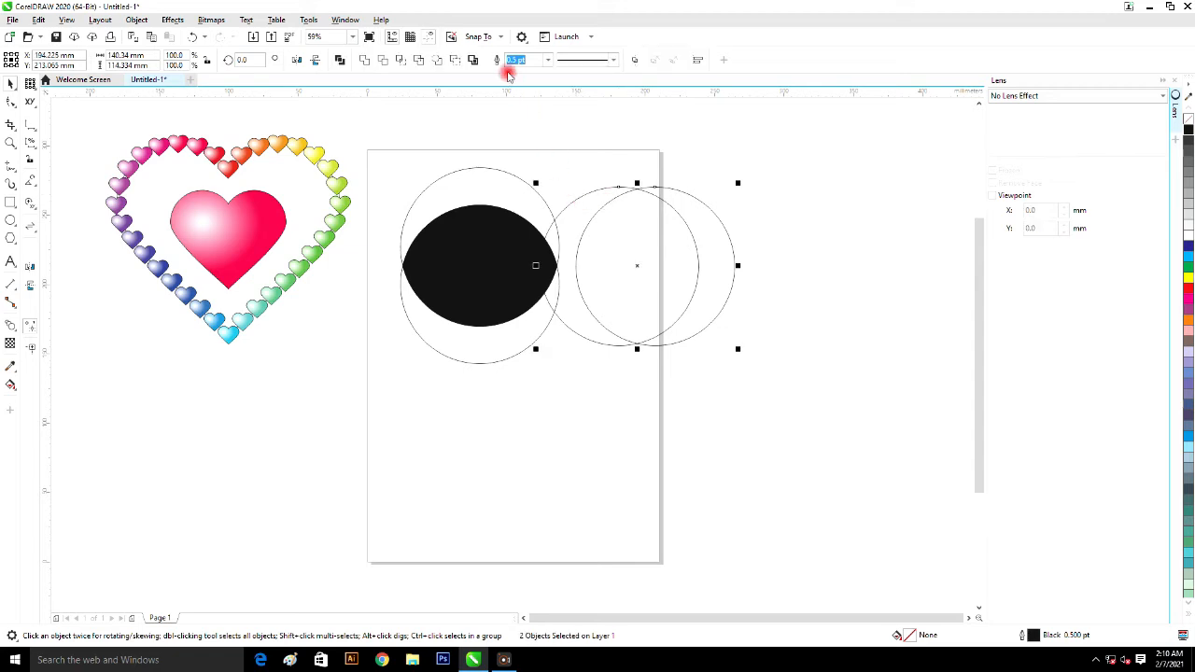
pyautogui.click(383, 60)
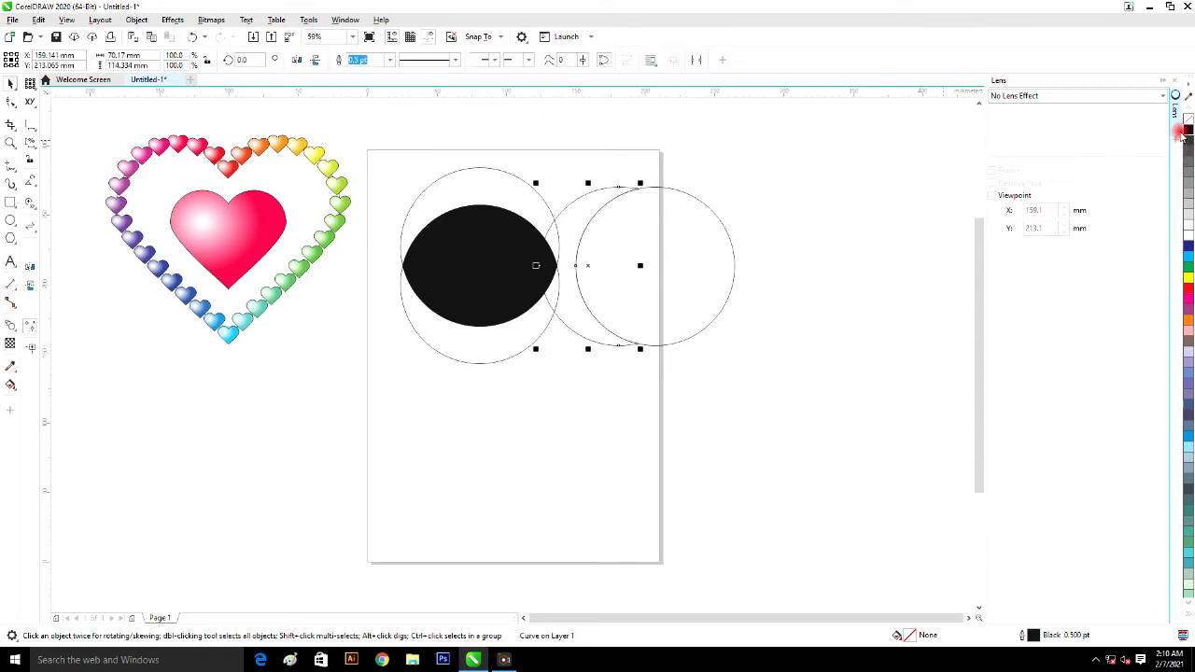
pyautogui.click(1179, 136)
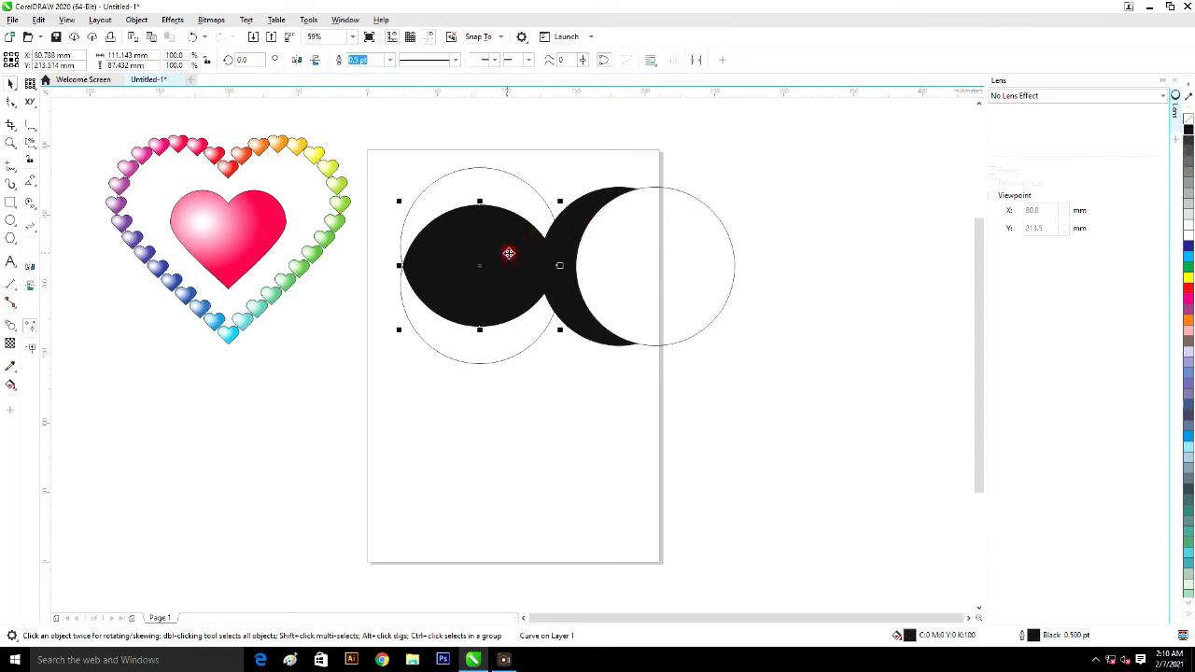
# Copy the black body and crescent tail lower on the page, and place further crescent copies behind the body and at its head
pyautogui.keyDown('shift'); pyautogui.click(572, 211); pyautogui.keyUp('shift')
pyautogui.moveTo(576, 208); pyautogui.dragTo(368, 353)
pyautogui.rightClick(555, 419)
pyautogui.click(600, 446)
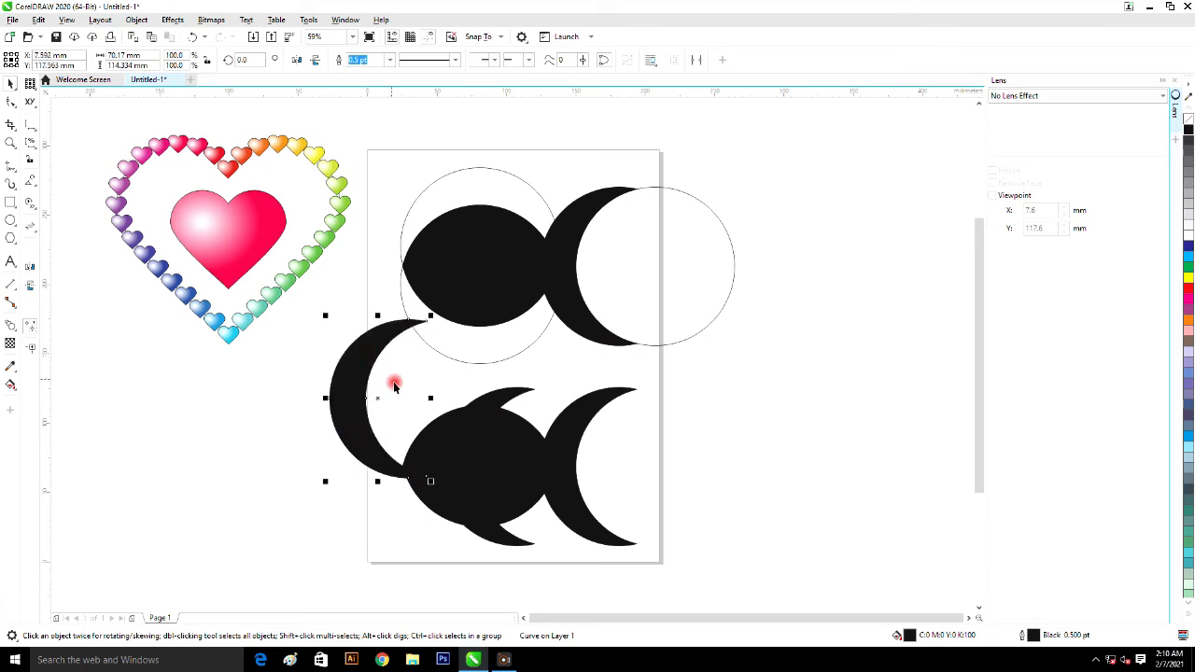
# Intersect the crescent at the head with the fish body, fill the overlap red, and move the leftover crescent clear of the fish
pyautogui.keyDown('shift'); pyautogui.click(421, 445); pyautogui.keyUp('shift')
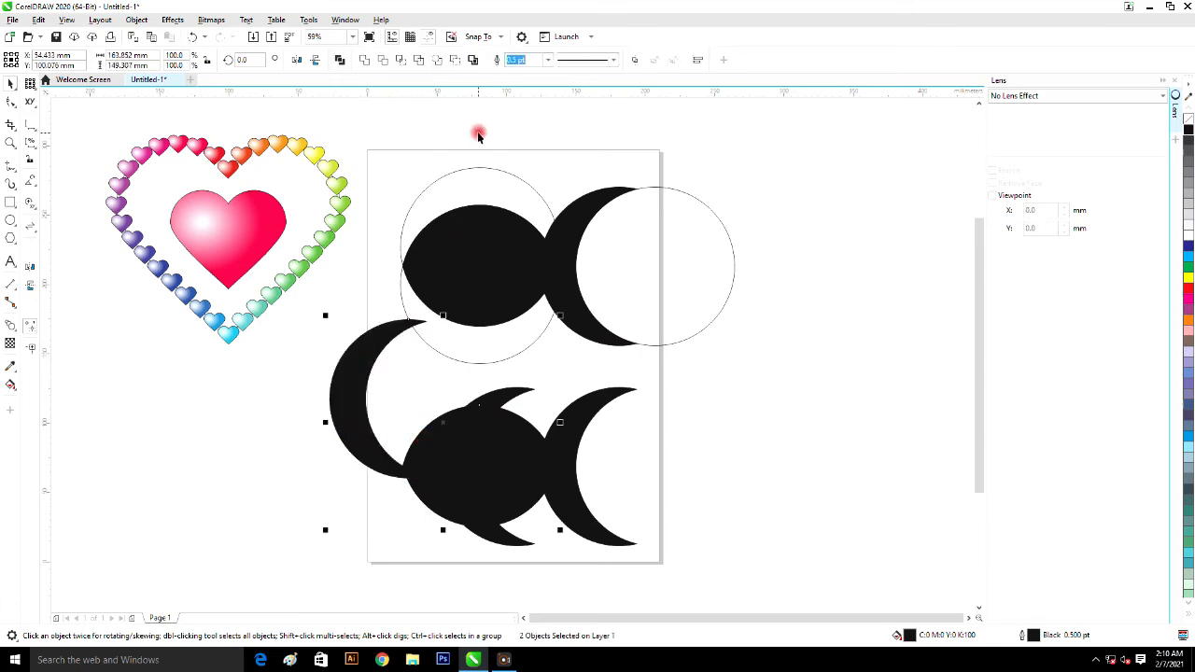
pyautogui.click(398, 62)
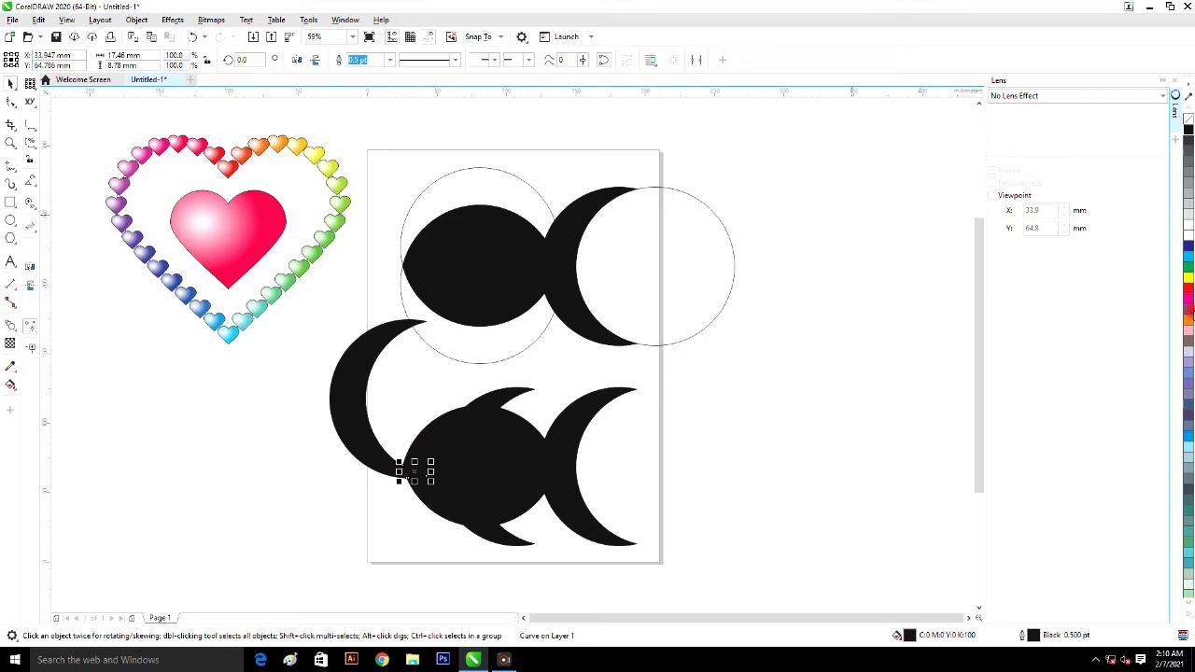
pyautogui.click(1188, 291)
pyautogui.moveTo(359, 396); pyautogui.dragTo(169, 426)
# Reshape the red mouth with the Shape tool, bulging its front edge outward and curving its upper and lower edges
pyautogui.click(409, 476)
pyautogui.moveTo(385, 432); pyautogui.dragTo(457, 509)
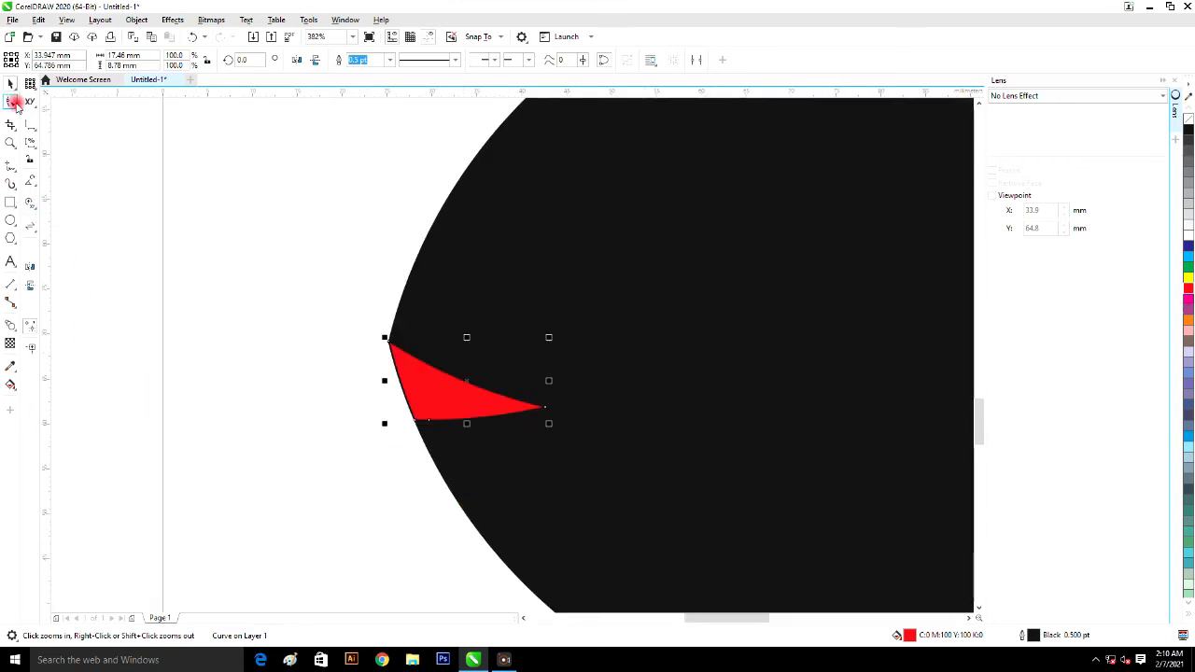
pyautogui.click(13, 101)
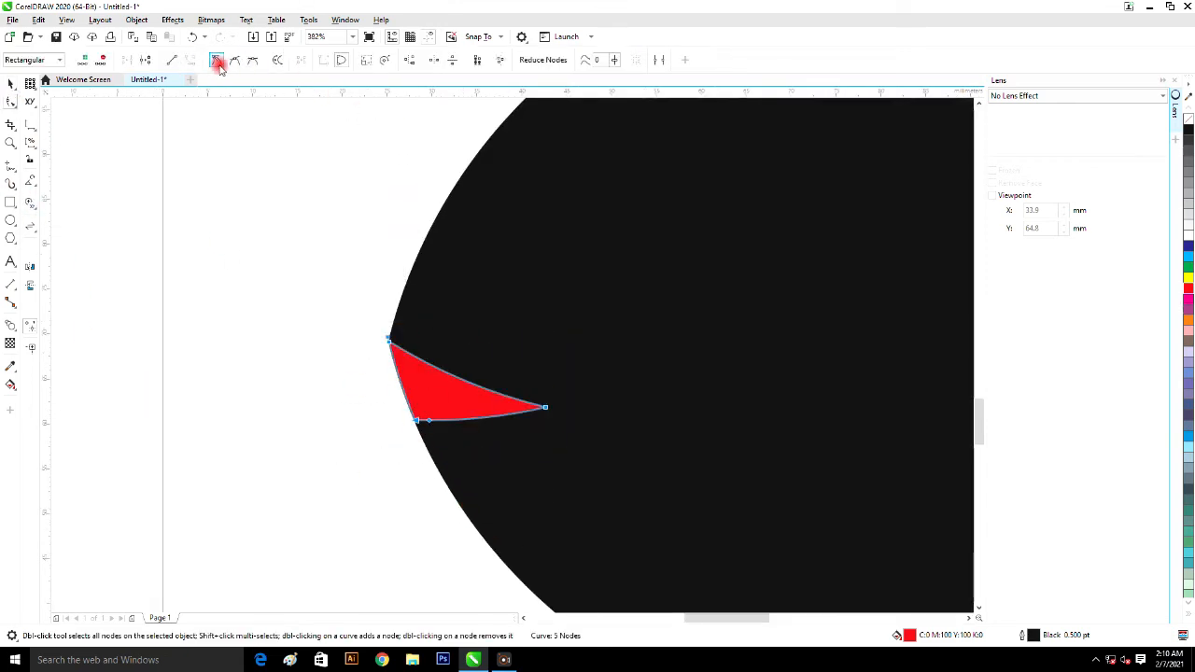
pyautogui.moveTo(399, 384); pyautogui.dragTo(407, 422)
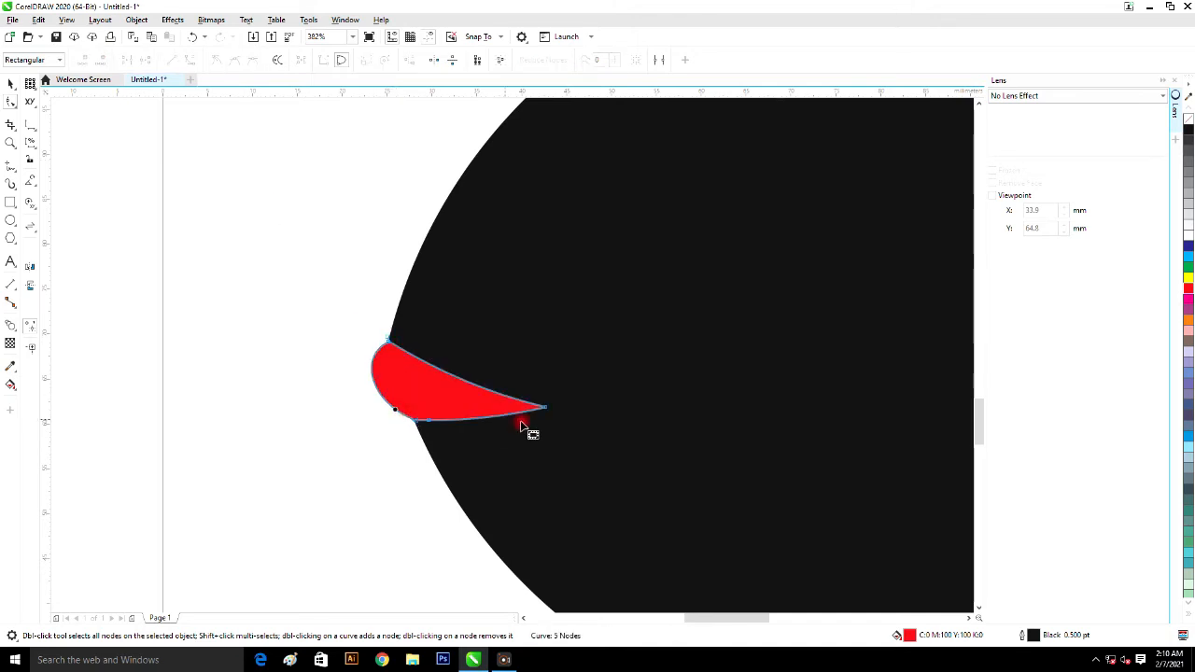
pyautogui.click(502, 423)
pyautogui.moveTo(502, 422); pyautogui.dragTo(518, 404)
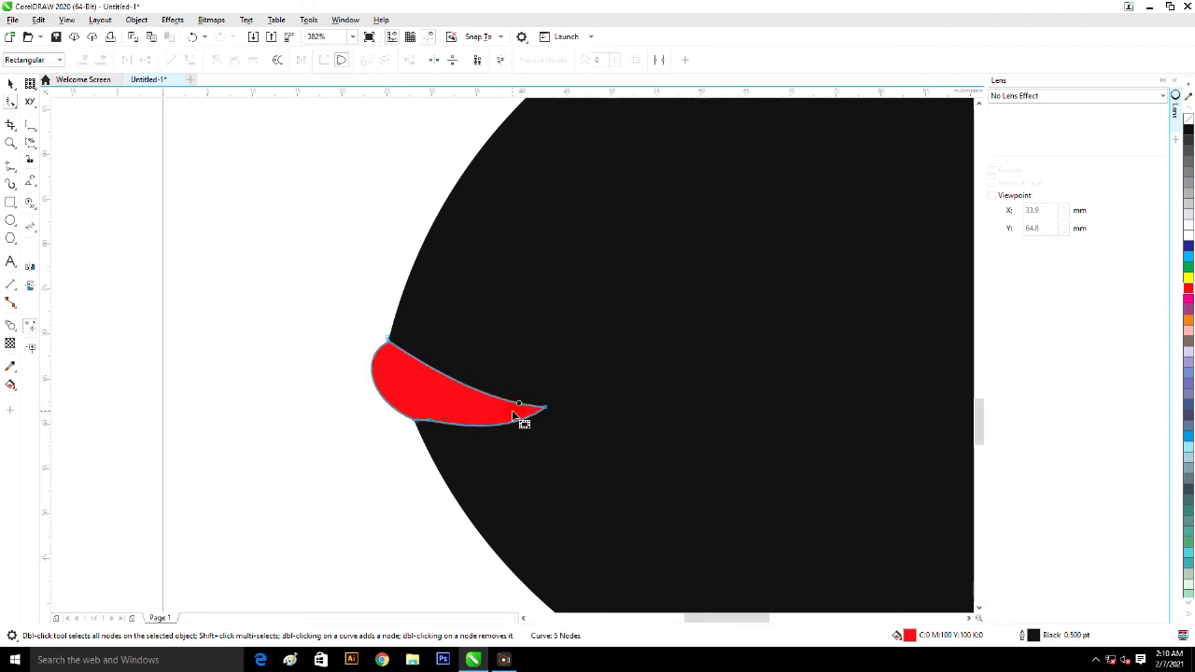
# Draw a circle about 13.6 mm across above the mouth as the eye and fill it red
pyautogui.scroll(-2, 516, 418)
pyautogui.click(10, 221)
pyautogui.moveTo(506, 321); pyautogui.dragTo(556, 384)
pyautogui.moveTo(554, 382); pyautogui.dragTo(555, 382)
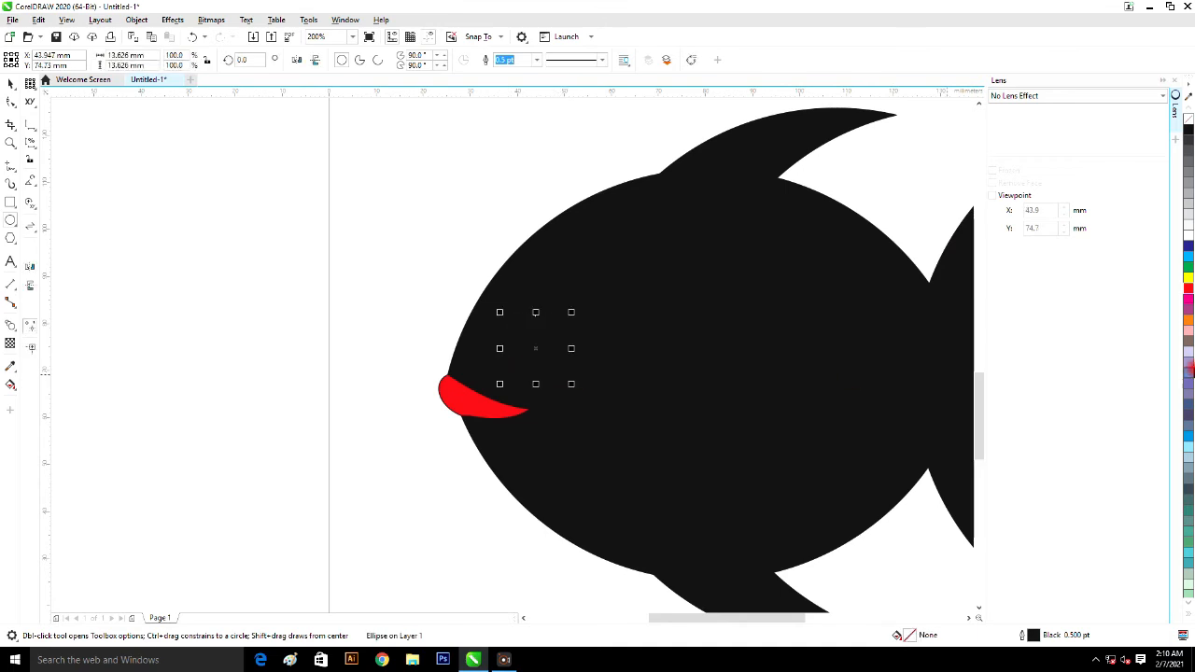
pyautogui.click(1190, 303)
pyautogui.press('space')
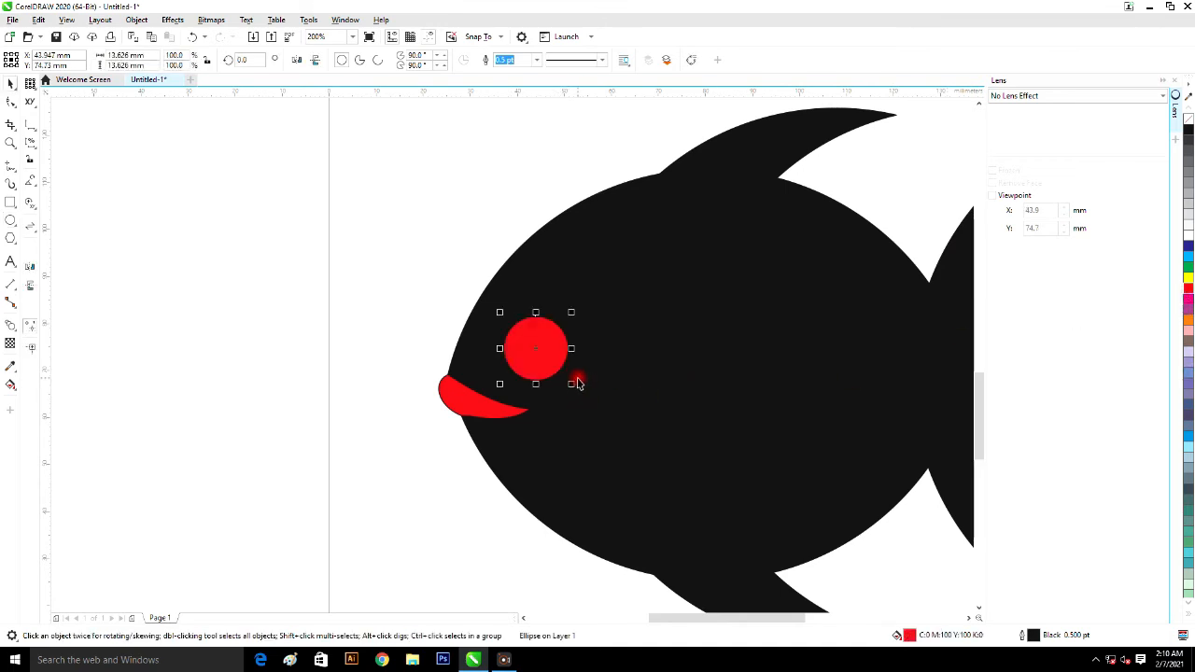
# Add two smaller concentric copies inside the eye, a yellow ring and a dark blue pupil about 4.9 mm across
pyautogui.moveTo(575, 383); pyautogui.dragTo(552, 374)
pyautogui.rightClick(564, 386)
pyautogui.click(1185, 277)
pyautogui.rightClick(553, 375)
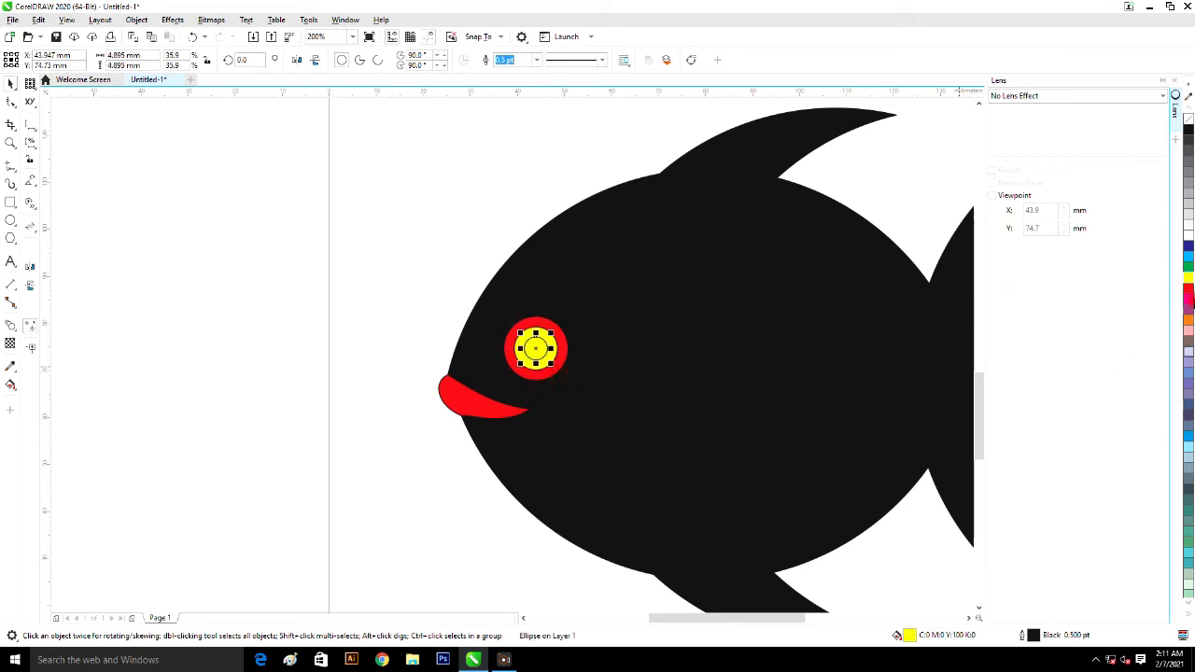
pyautogui.click(1187, 248)
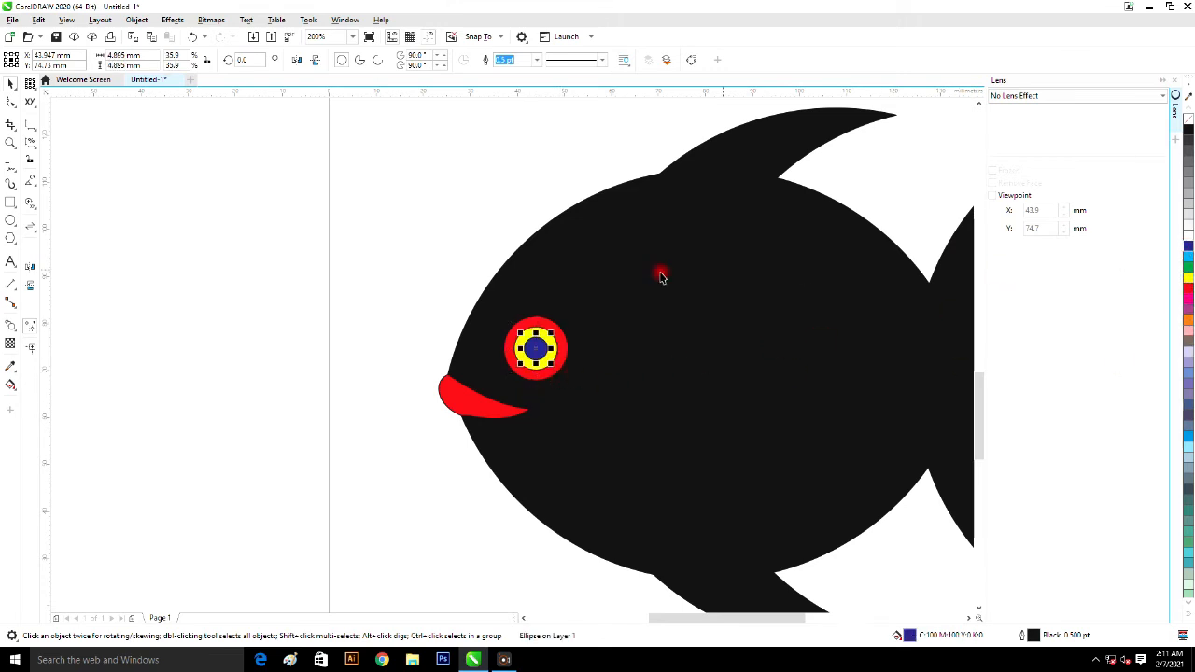
pyautogui.click(421, 295)
# Insert one new A4 page after page 1
pyautogui.scroll(-1, 421, 295)
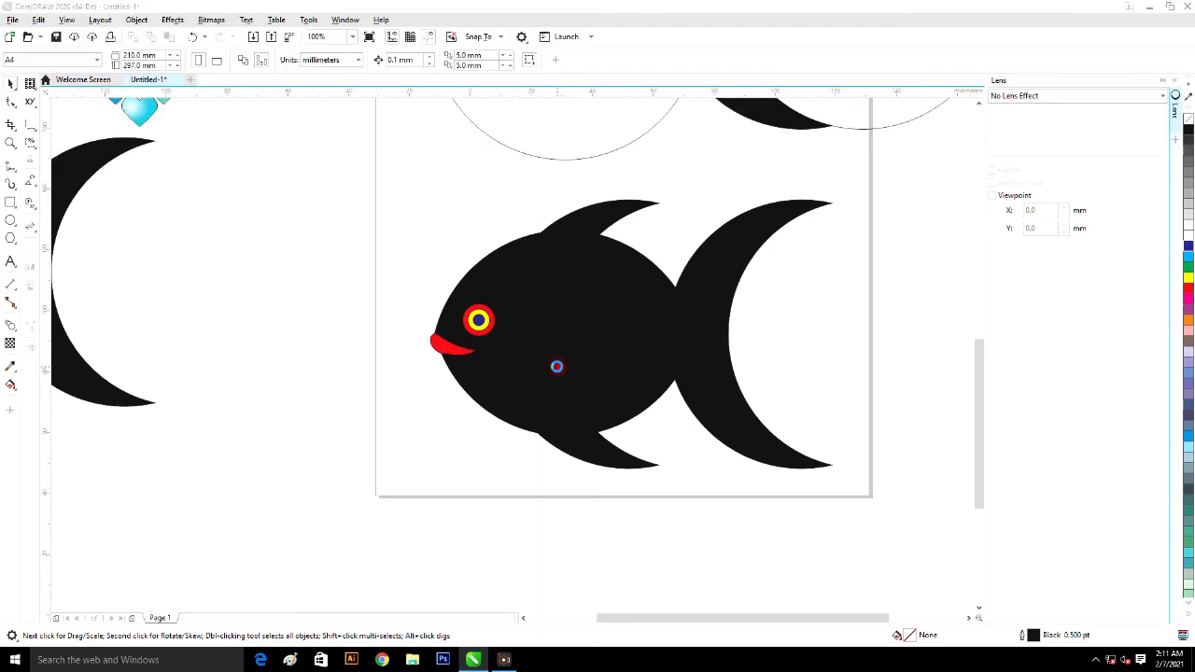
pyautogui.click(557, 369)
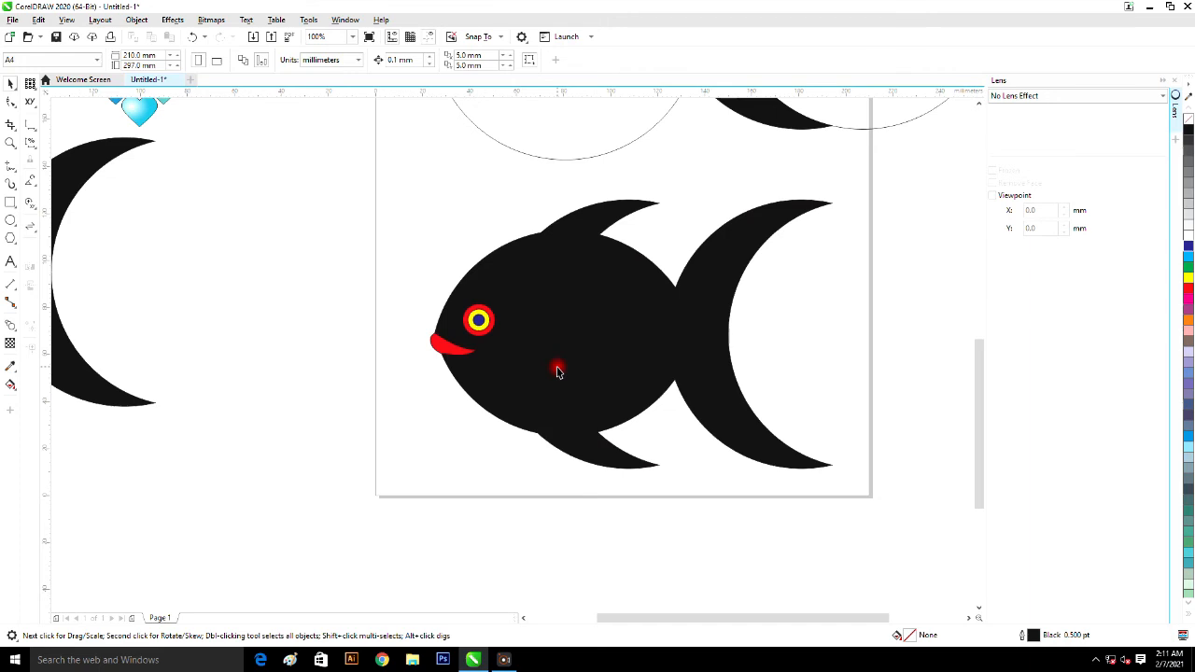
pyautogui.hotkey('shift', 'F4')
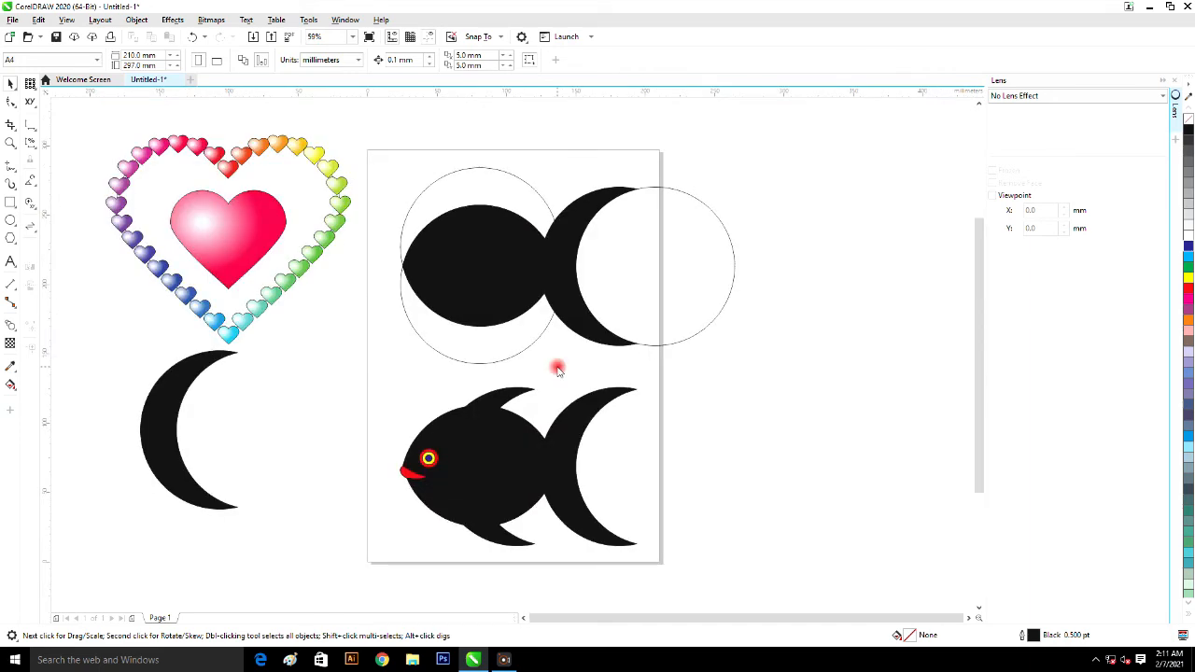
pyautogui.press('pagedown')
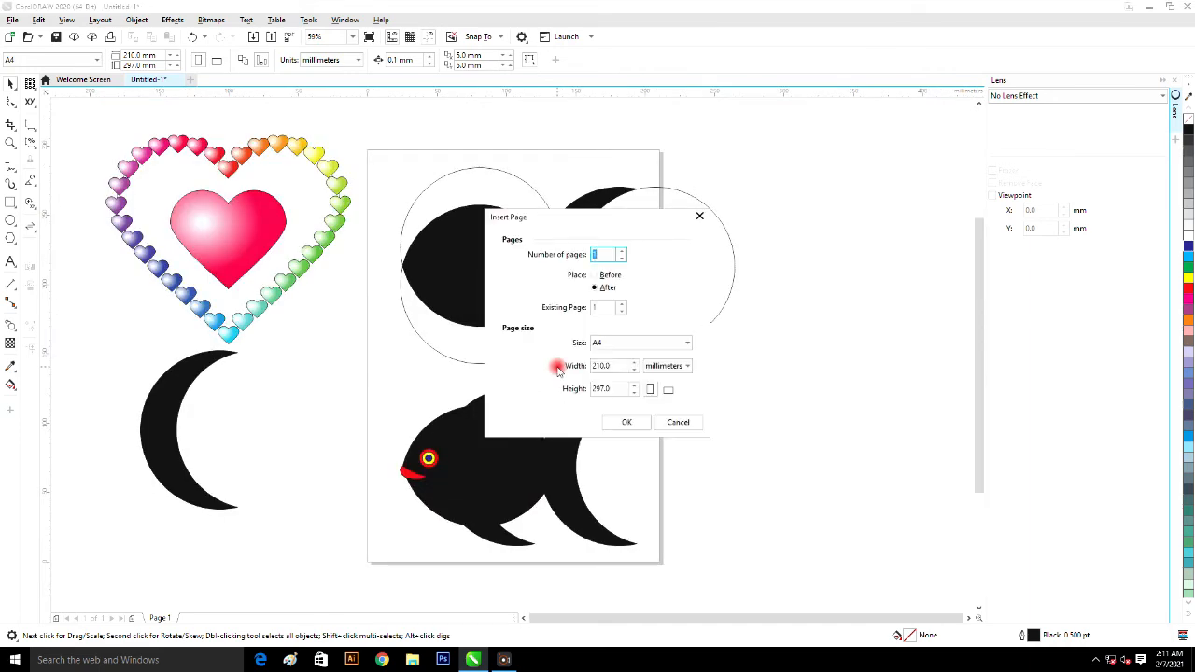
pyautogui.press('Return')
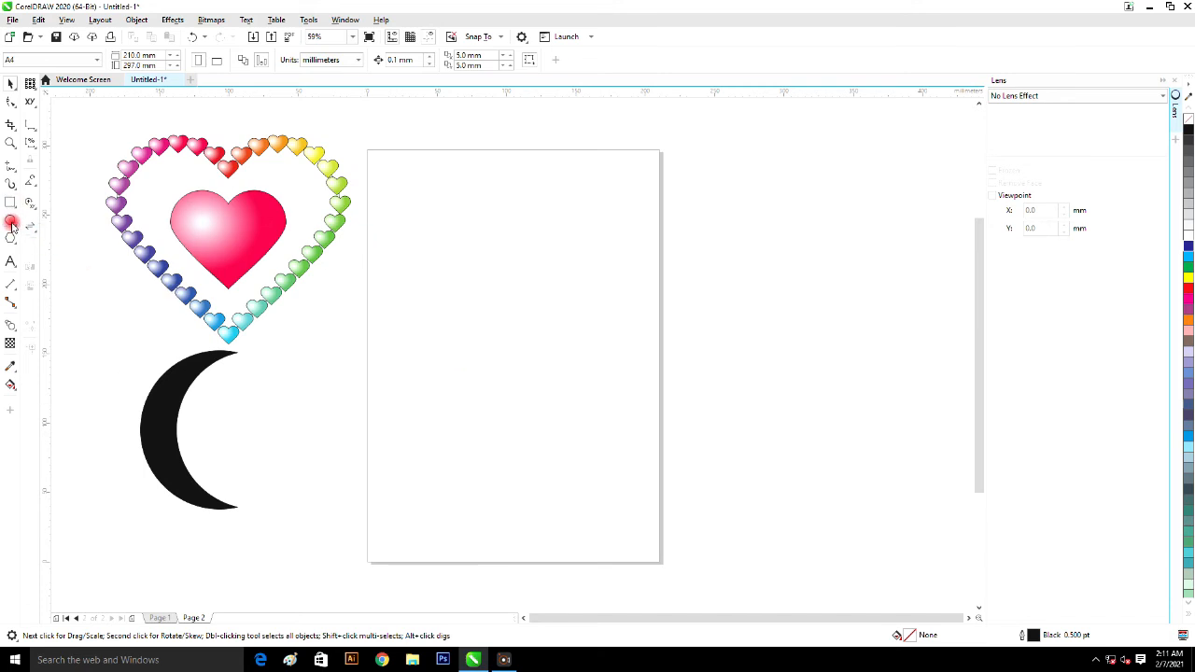
# Draw a circle about 98.6 mm across and arrange two copies with it as three overlapping circles, two above and one below
pyautogui.click(11, 222)
pyautogui.moveTo(394, 210); pyautogui.dragTo(504, 346)
pyautogui.press('space')
pyautogui.moveTo(448, 267)
pyautogui.mouseDown()
pyautogui.moveTo(514, 258)
pyautogui.moveTo(539, 269)
pyautogui.moveTo(537, 294)
pyautogui.moveTo(503, 296)
pyautogui.mouseUp()
# Intersect the two upper circles and fill the resulting lens shape red as the flame
pyautogui.click(449, 229)
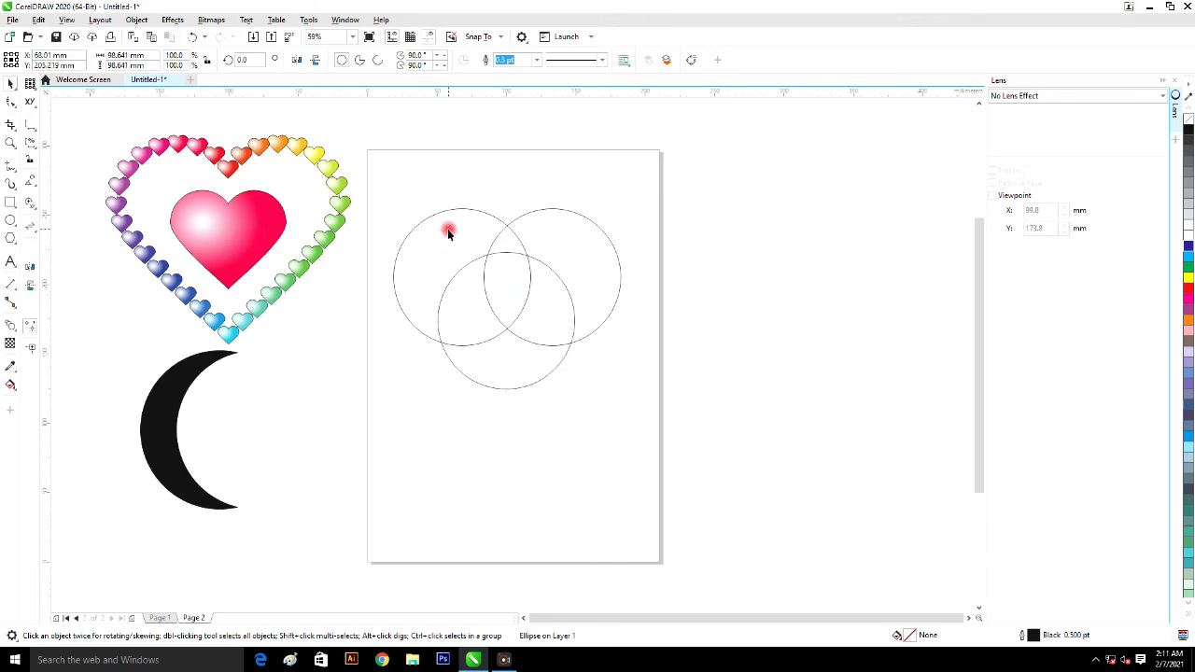
pyautogui.keyDown('shift'); pyautogui.click(555, 244); pyautogui.keyUp('shift')
pyautogui.click(400, 60)
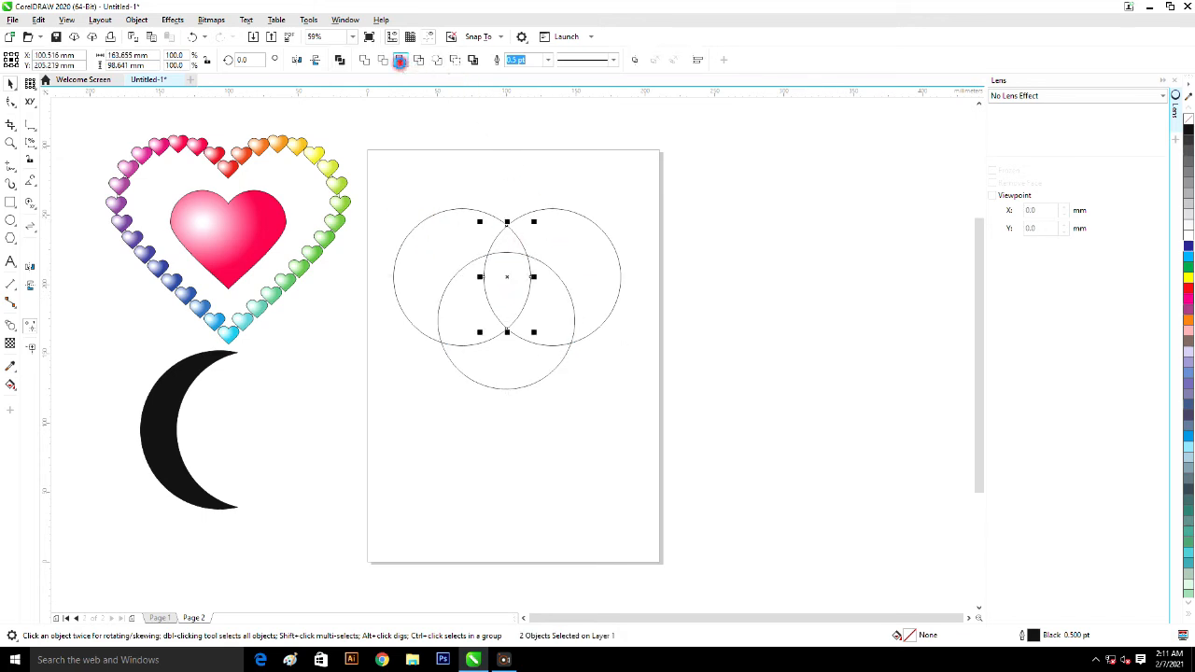
pyautogui.click(1188, 290)
# Trim the lower circle with both upper circles and fill the remaining bowl shape dark brown
pyautogui.click(412, 252)
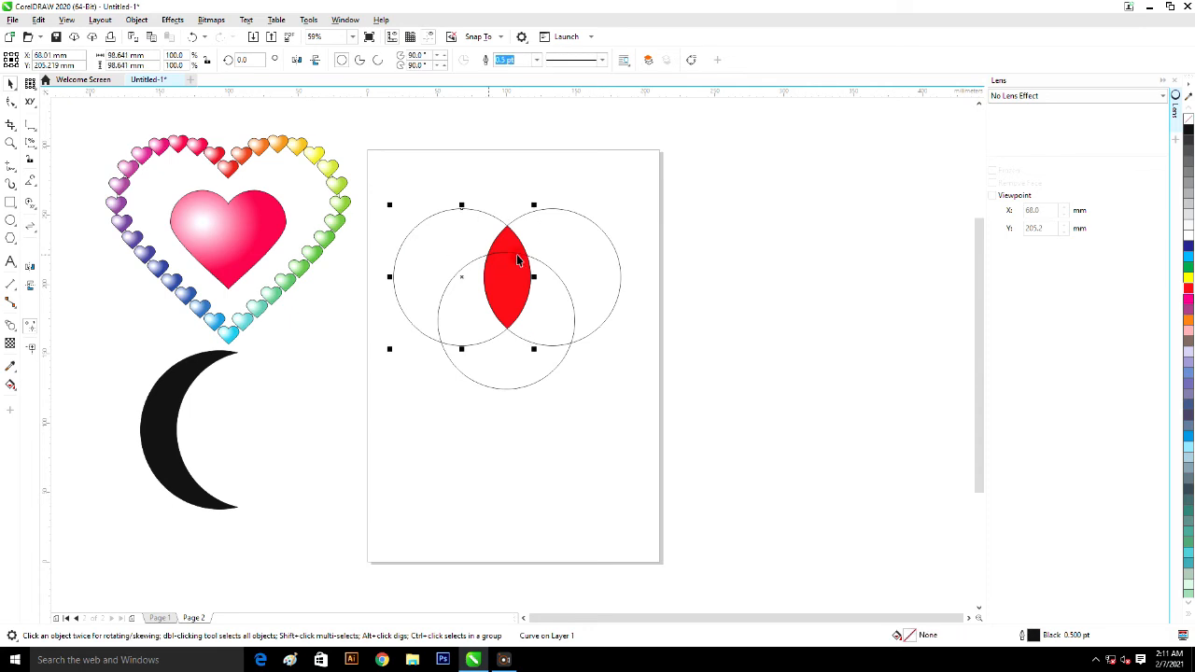
pyautogui.keyDown('shift'); pyautogui.click(589, 257); pyautogui.keyUp('shift')
pyautogui.keyDown('shift'); pyautogui.click(528, 359); pyautogui.keyUp('shift')
pyautogui.click(382, 61)
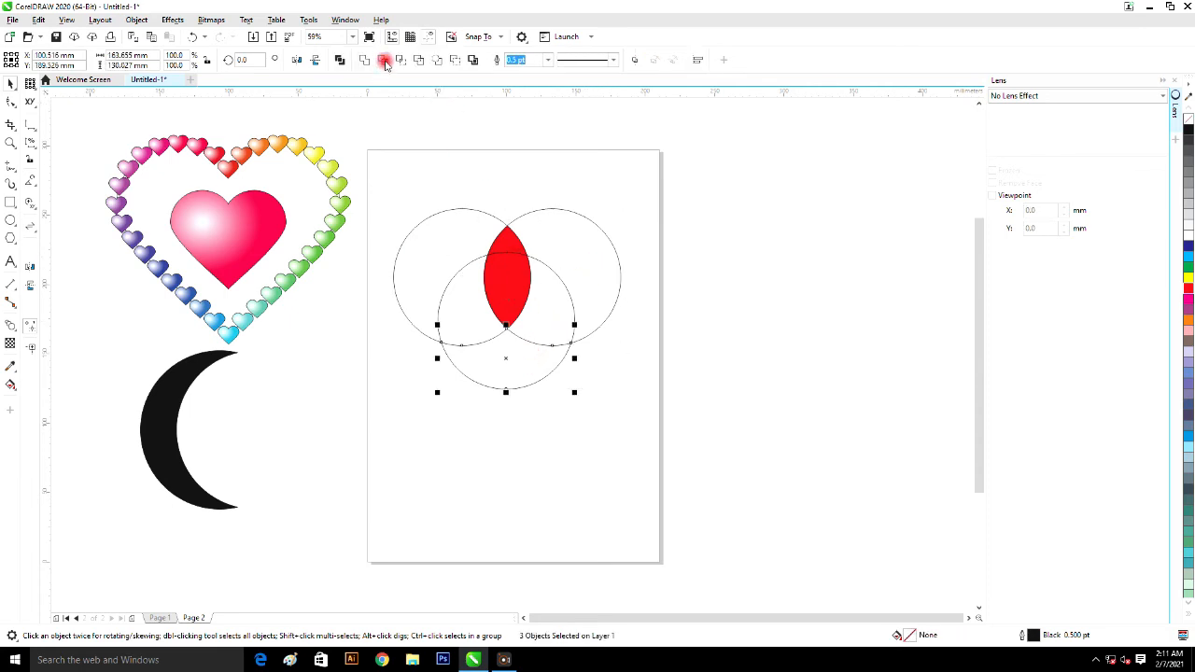
pyautogui.click(1183, 343)
# Squash the right circle into a flat yellow ellipse over the bowl's opening, with a dark brown ellipse about 91 by 19 mm behind as the rim
pyautogui.click(587, 307)
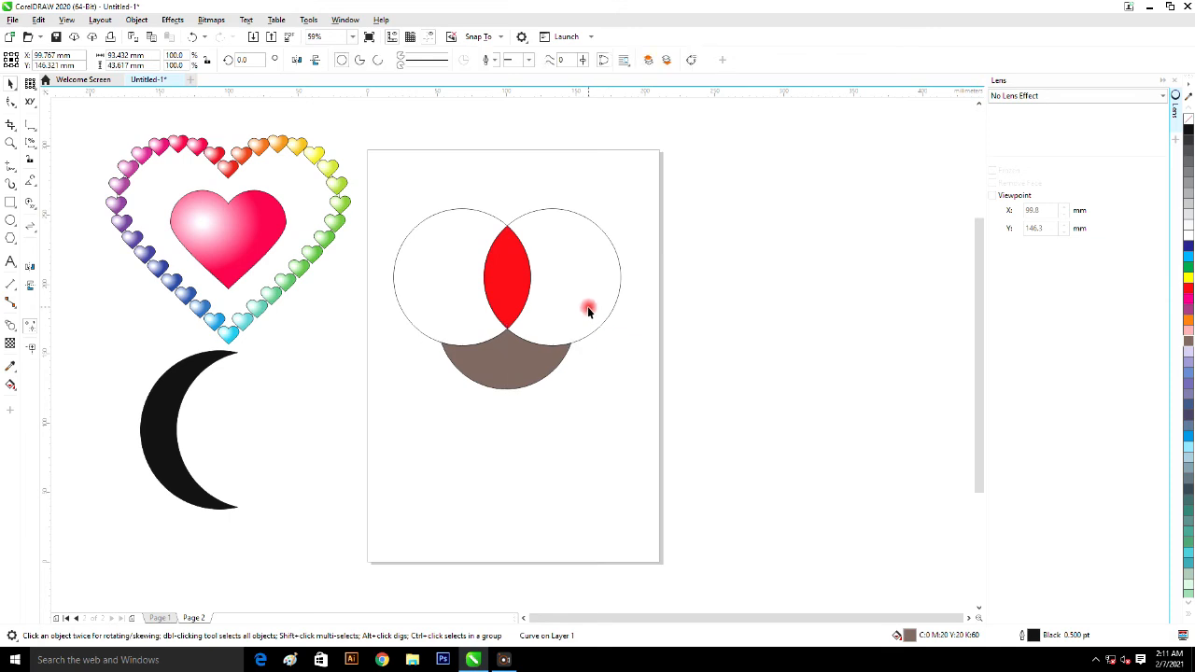
pyautogui.moveTo(552, 205)
pyautogui.mouseDown()
pyautogui.moveTo(565, 339)
pyautogui.moveTo(543, 345)
pyautogui.moveTo(585, 342)
pyautogui.moveTo(572, 344)
pyautogui.mouseUp()
pyautogui.click(1189, 281)
pyautogui.moveTo(506, 324); pyautogui.dragTo(510, 324)
pyautogui.click(1189, 342)
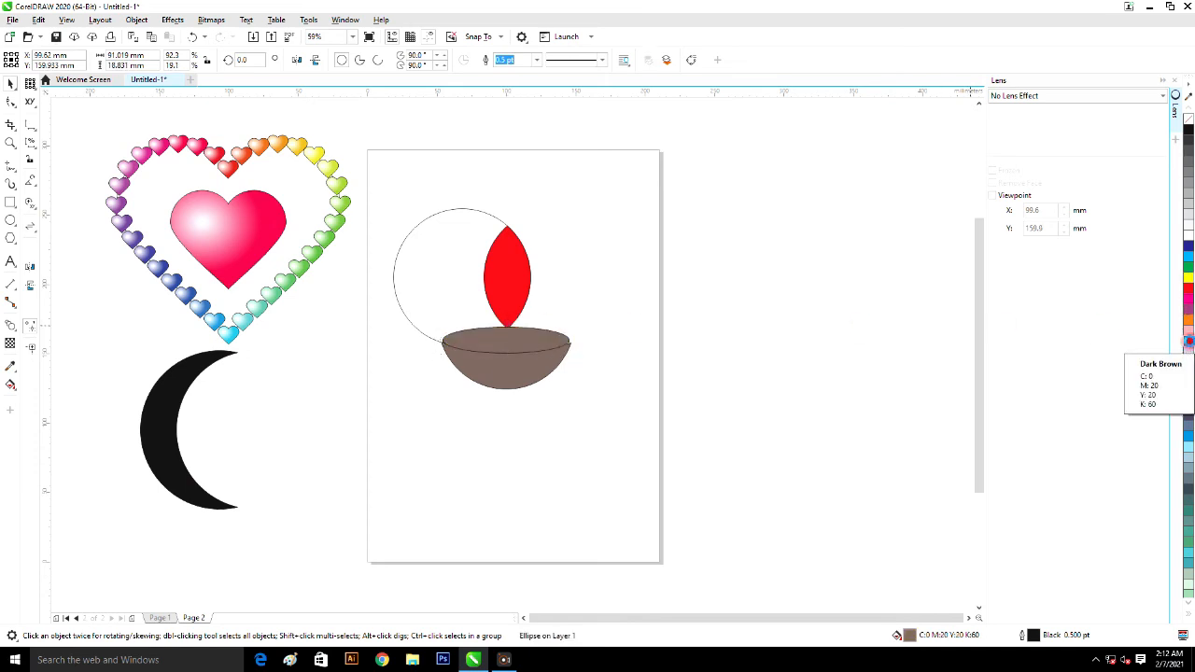
pyautogui.hotkey('ctrl', 'z')
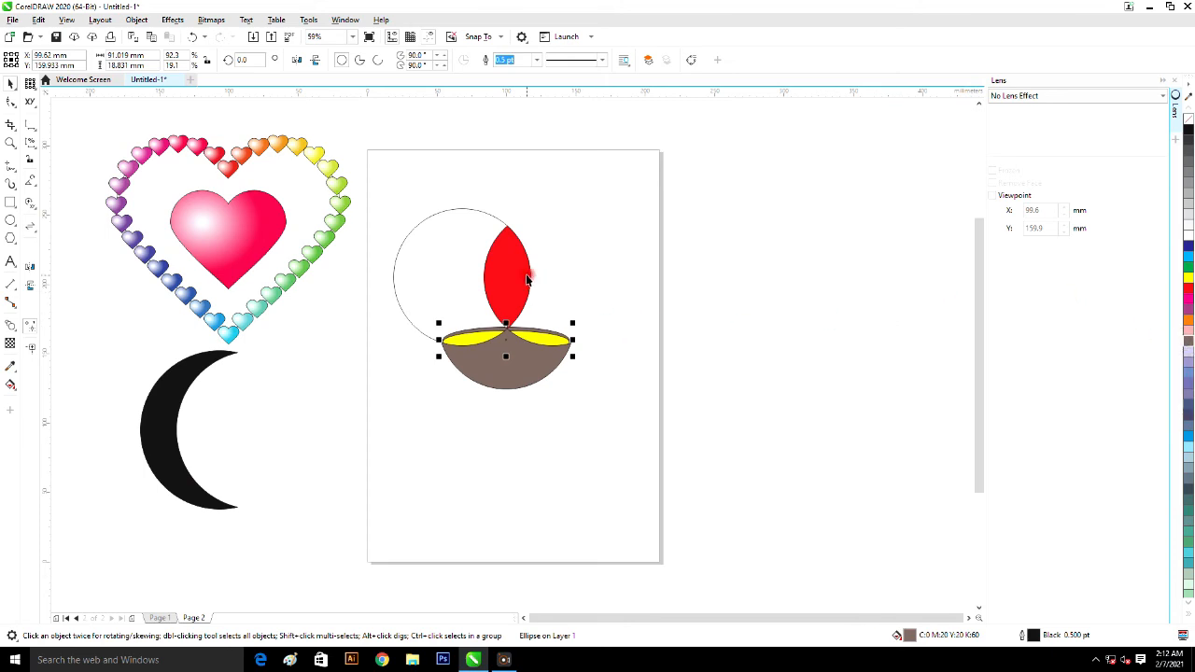
# Fill the remaining outlined circle pale yellow, centre it horizontally on the bowl, and send it behind the rim
pyautogui.click(461, 261)
pyautogui.click(1188, 241)
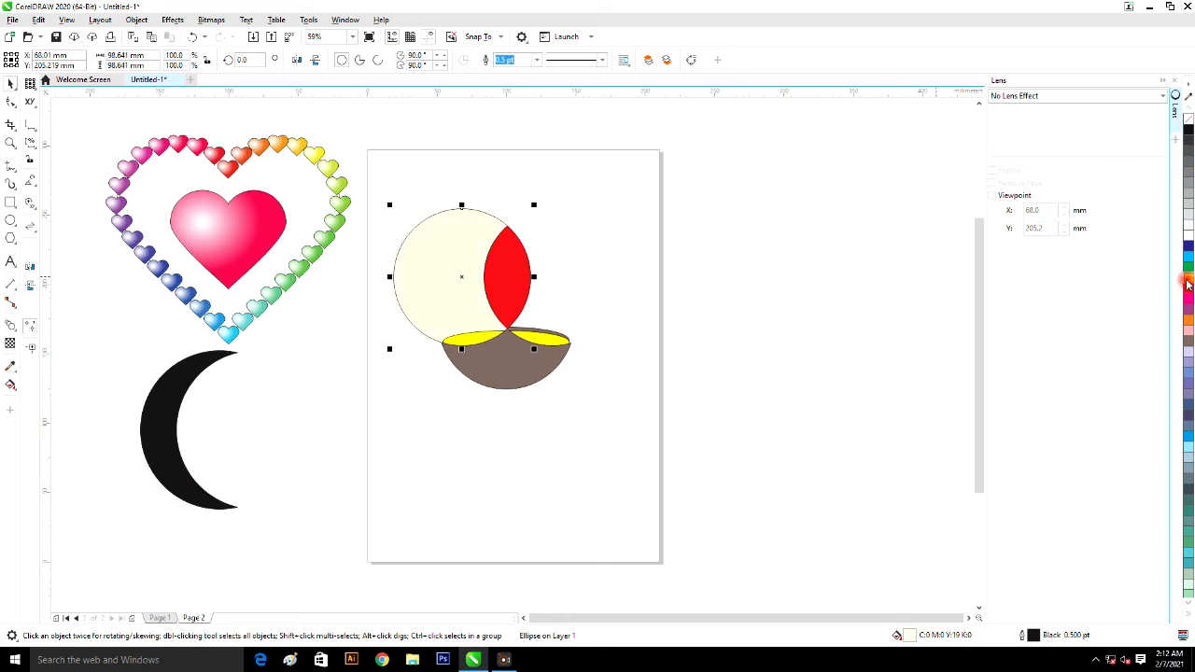
pyautogui.keyDown('shift'); pyautogui.click(524, 364); pyautogui.keyUp('shift')
pyautogui.press('c')
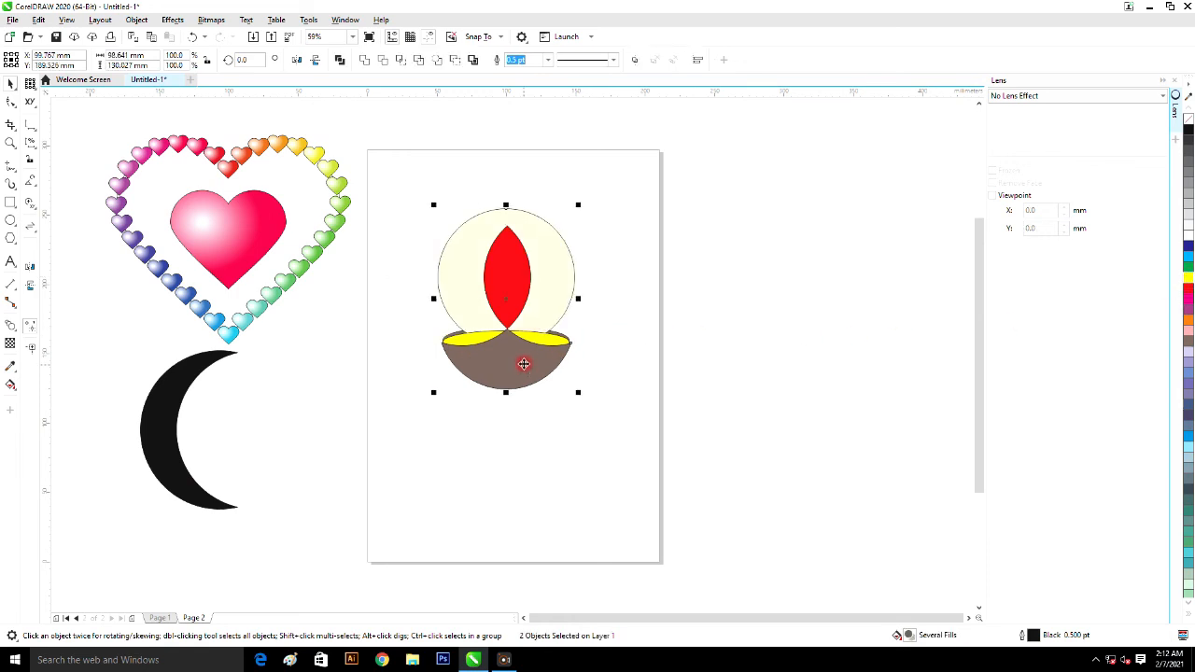
pyautogui.click(562, 291)
pyautogui.hotkey('ctrl', 'pagedown')
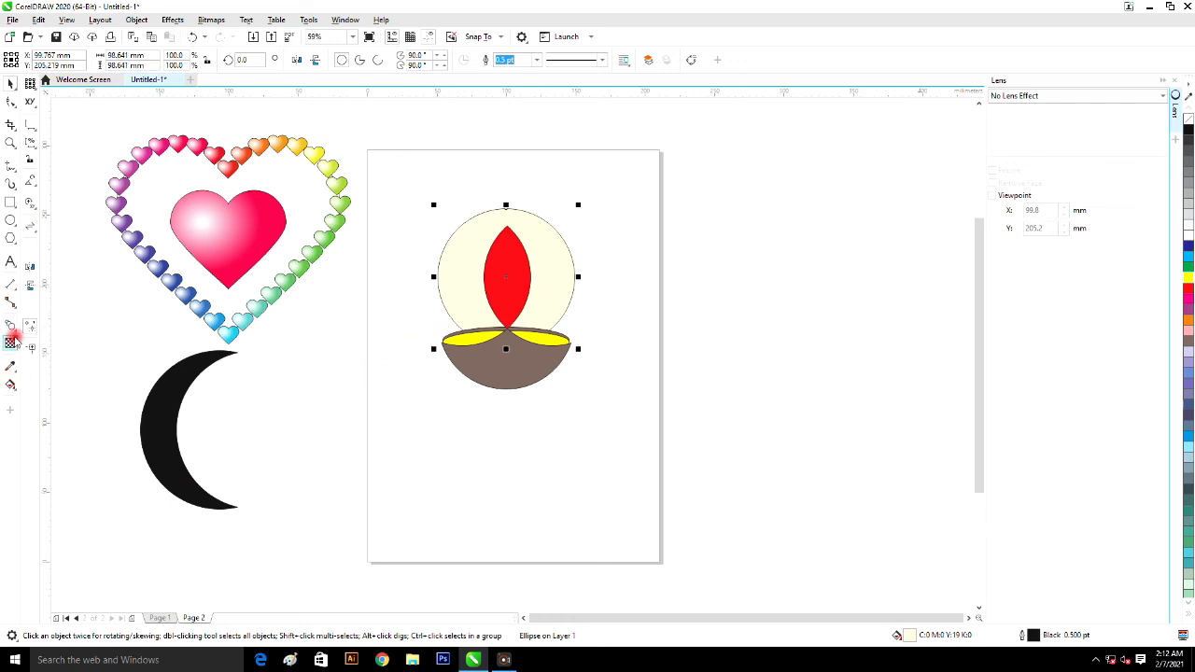
# Add a drop shadow to the pale yellow circle with the feathering direction set to Outside
pyautogui.click(10, 327)
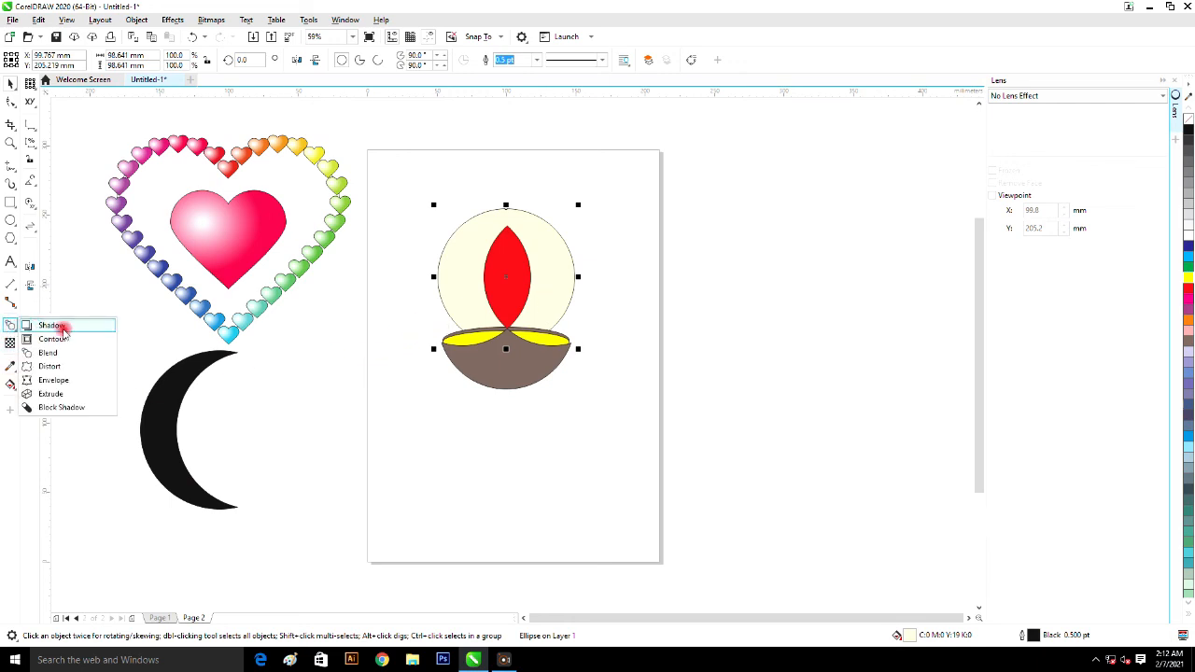
pyautogui.click(48, 325)
pyautogui.moveTo(530, 287); pyautogui.dragTo(574, 277)
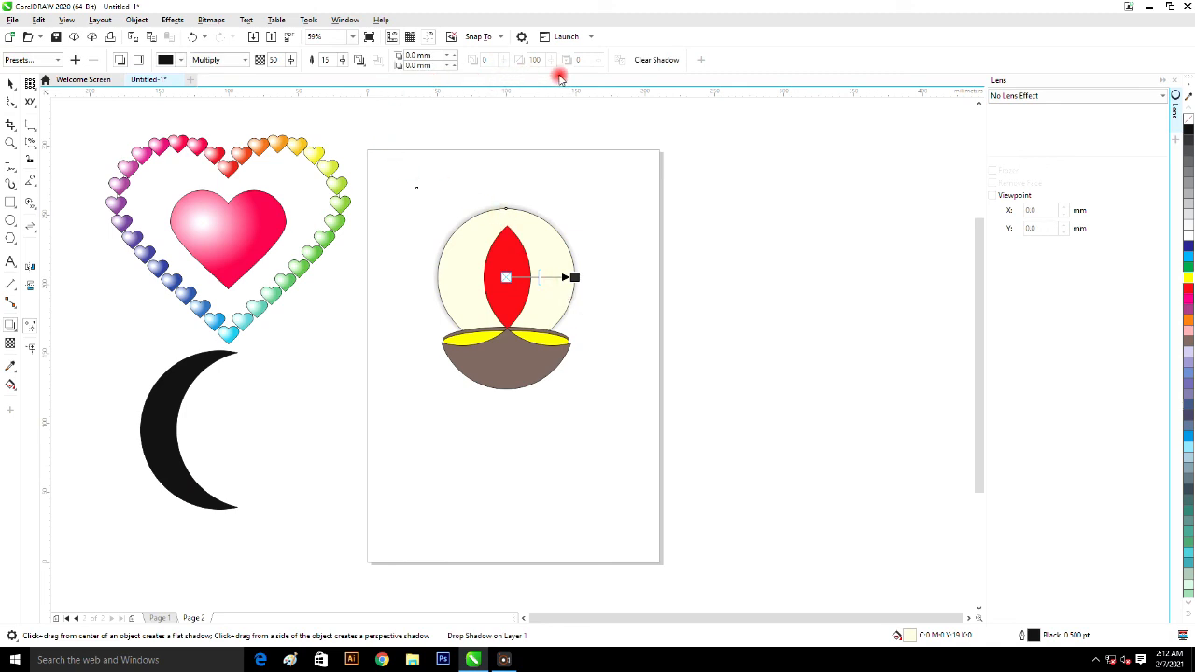
pyautogui.click(362, 62)
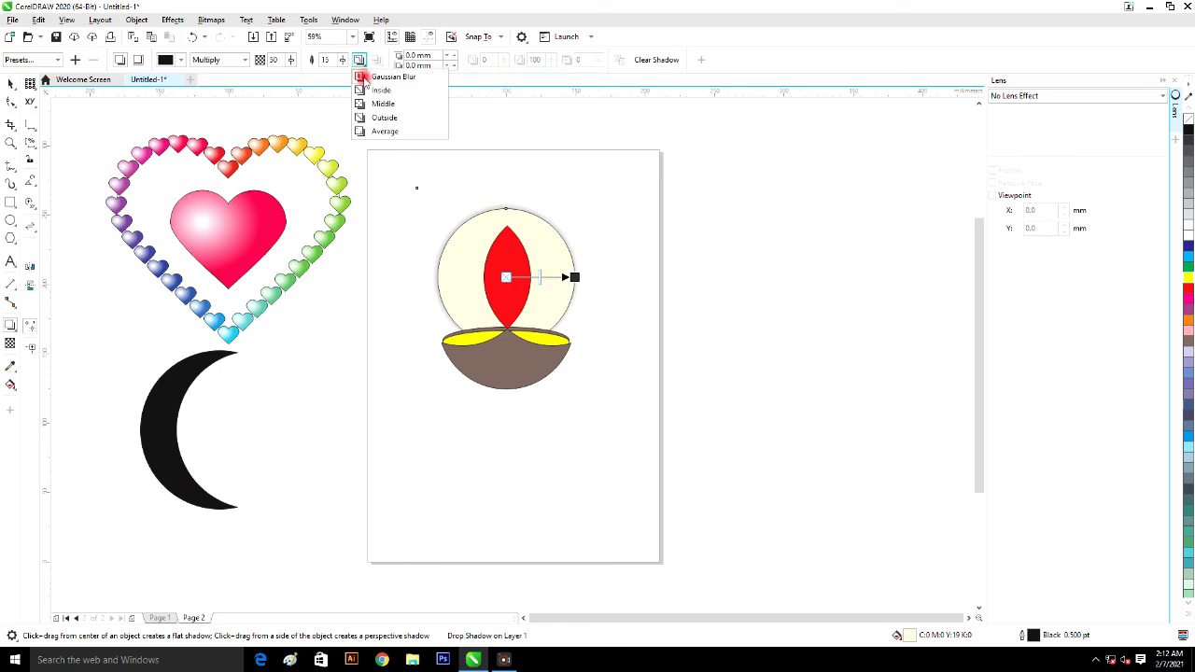
pyautogui.click(370, 120)
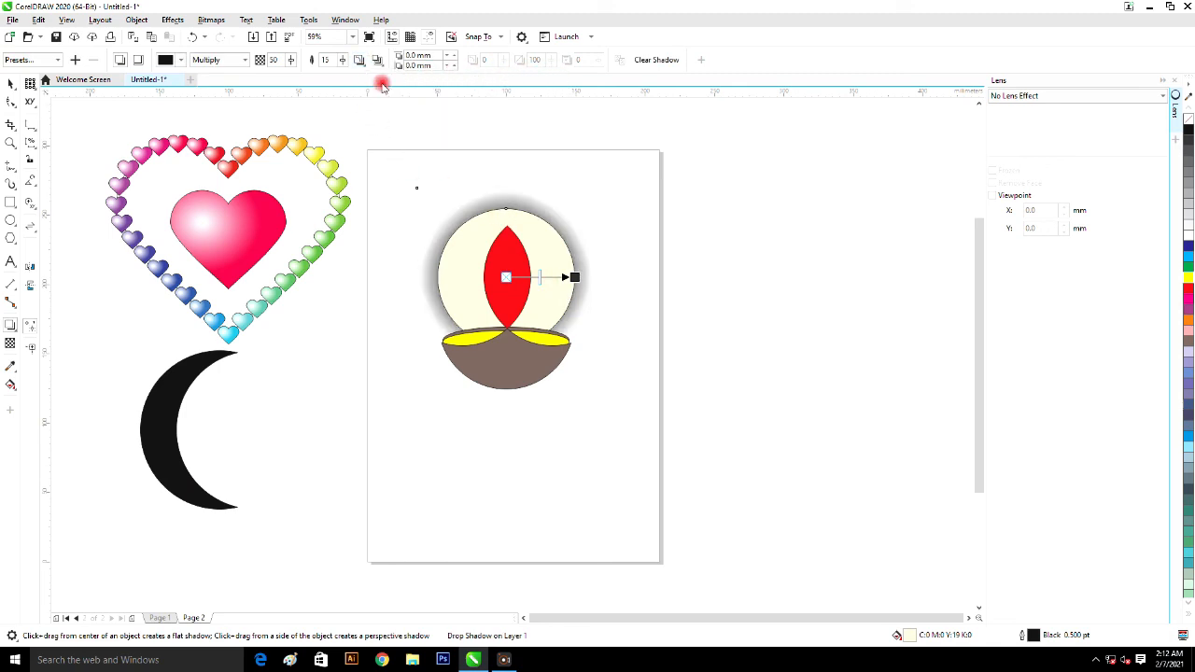
# Set the shadow colour to red and remove the pale yellow circle's outline
pyautogui.click(167, 61)
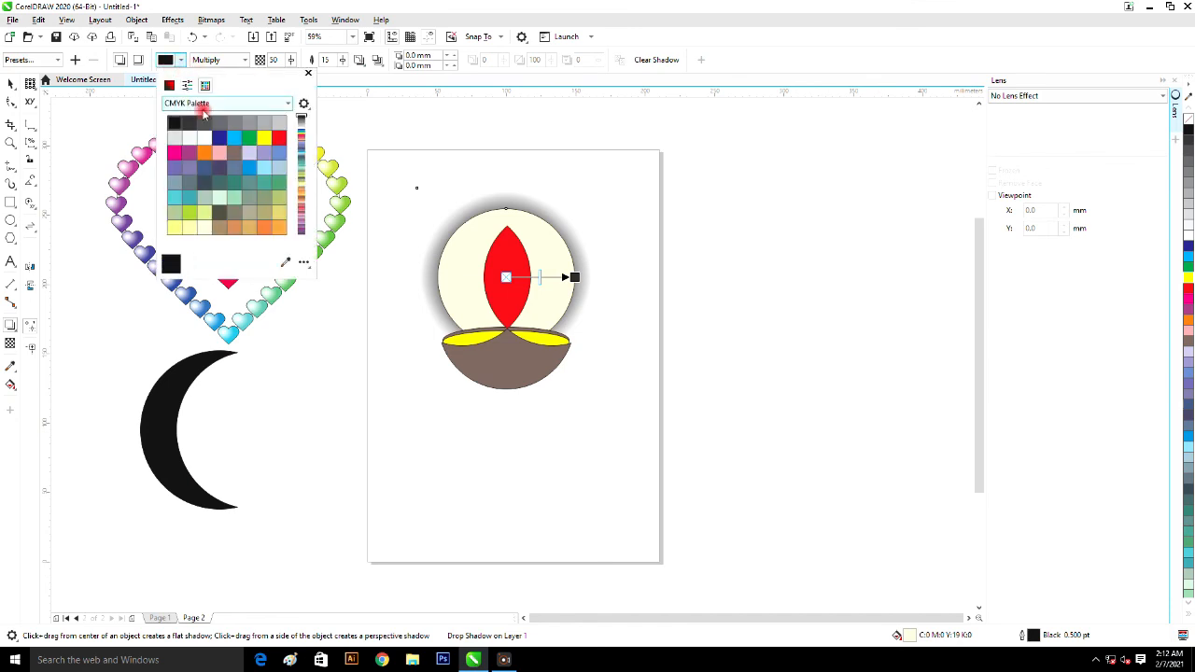
pyautogui.click(279, 137)
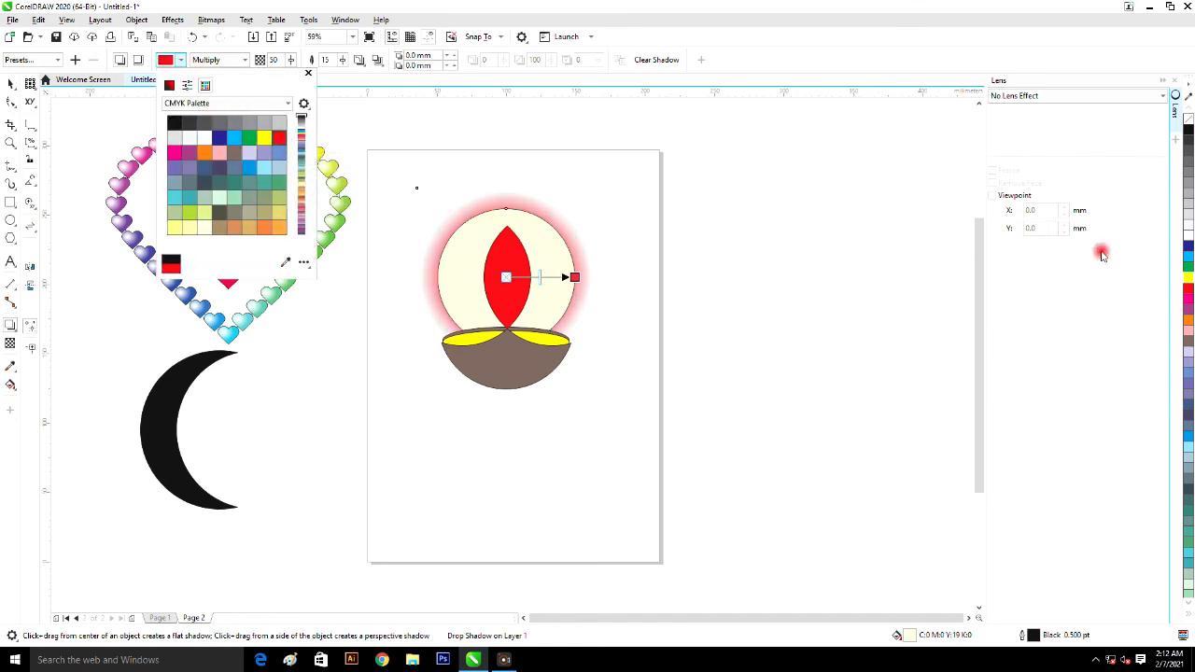
pyautogui.moveTo(1187, 123)
pyautogui.mouseDown()
pyautogui.moveTo(494, 133)
pyautogui.moveTo(354, 149)
pyautogui.moveTo(883, 221)
pyautogui.moveTo(1189, 124)
pyautogui.mouseUp()
pyautogui.rightClick(1188, 122)
pyautogui.press('space')
# Place a copy of the red flame at about 30% size near its base and fill it yellow
pyautogui.click(517, 298)
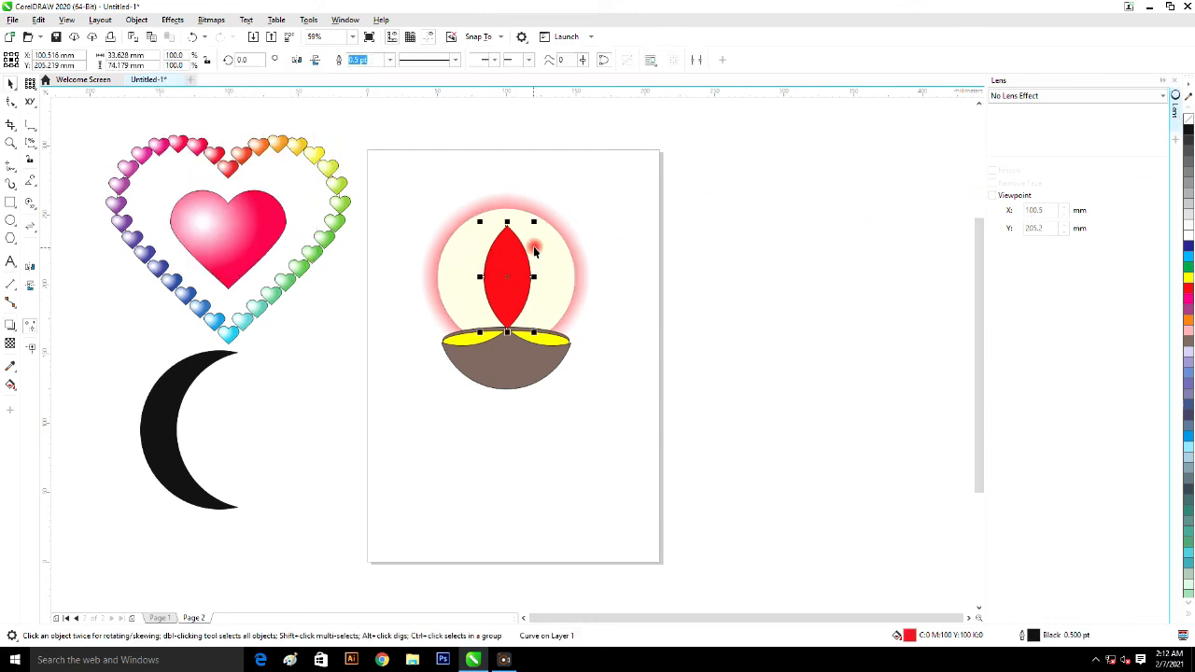
pyautogui.moveTo(533, 221); pyautogui.dragTo(511, 311)
pyautogui.rightClick(528, 257)
pyautogui.click(1188, 278)
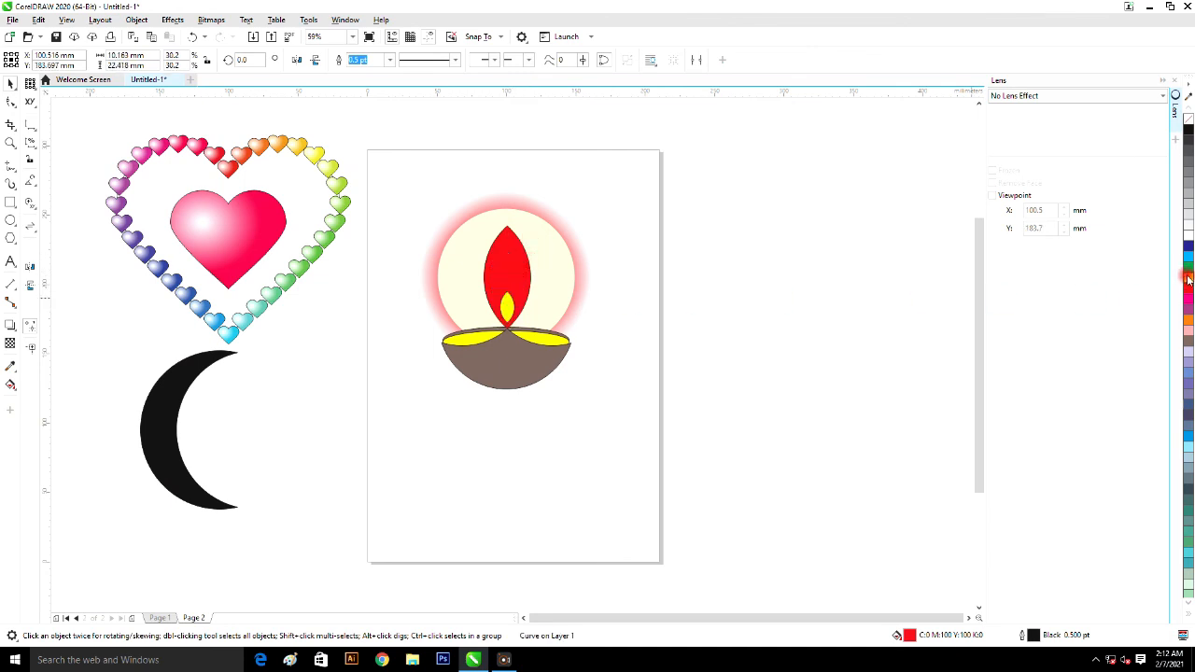
# Blend the small yellow flame into the large red flame with 6 steps and remove the outlines
pyautogui.click(11, 327)
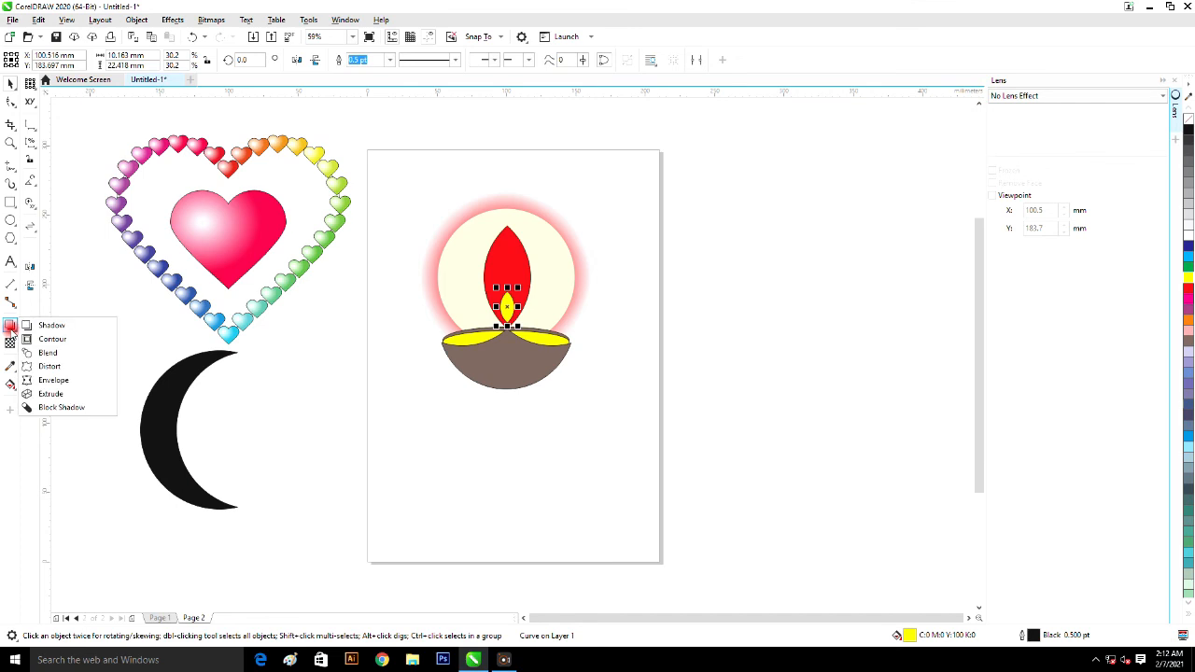
pyautogui.click(68, 353)
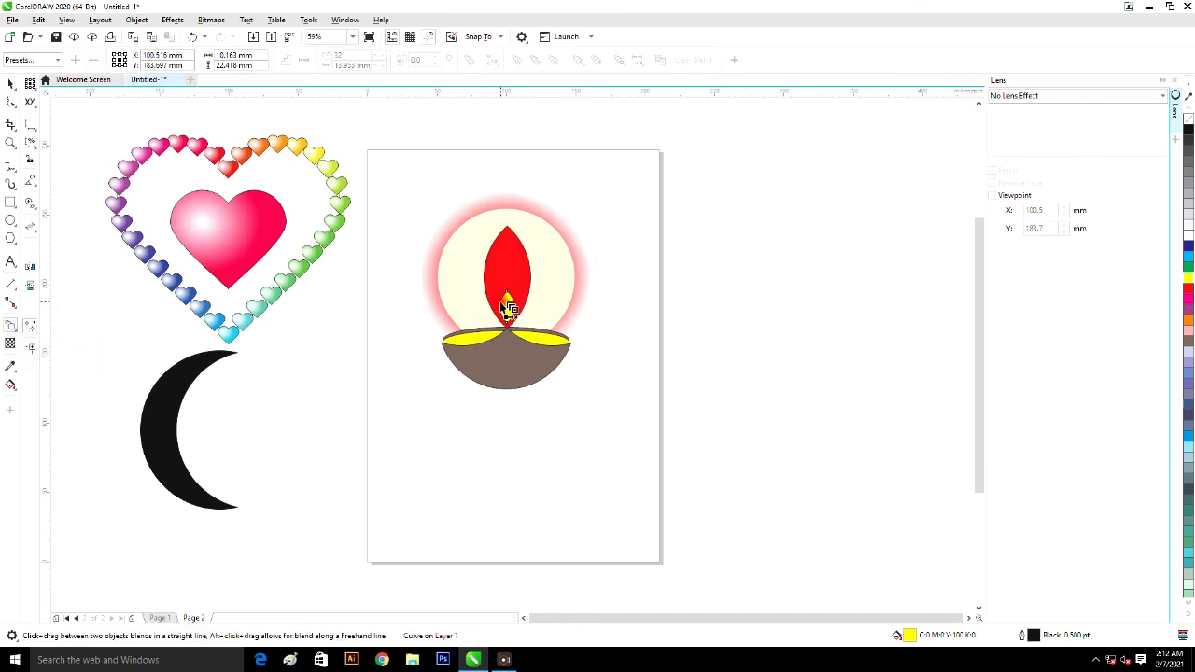
pyautogui.moveTo(511, 308); pyautogui.dragTo(525, 266)
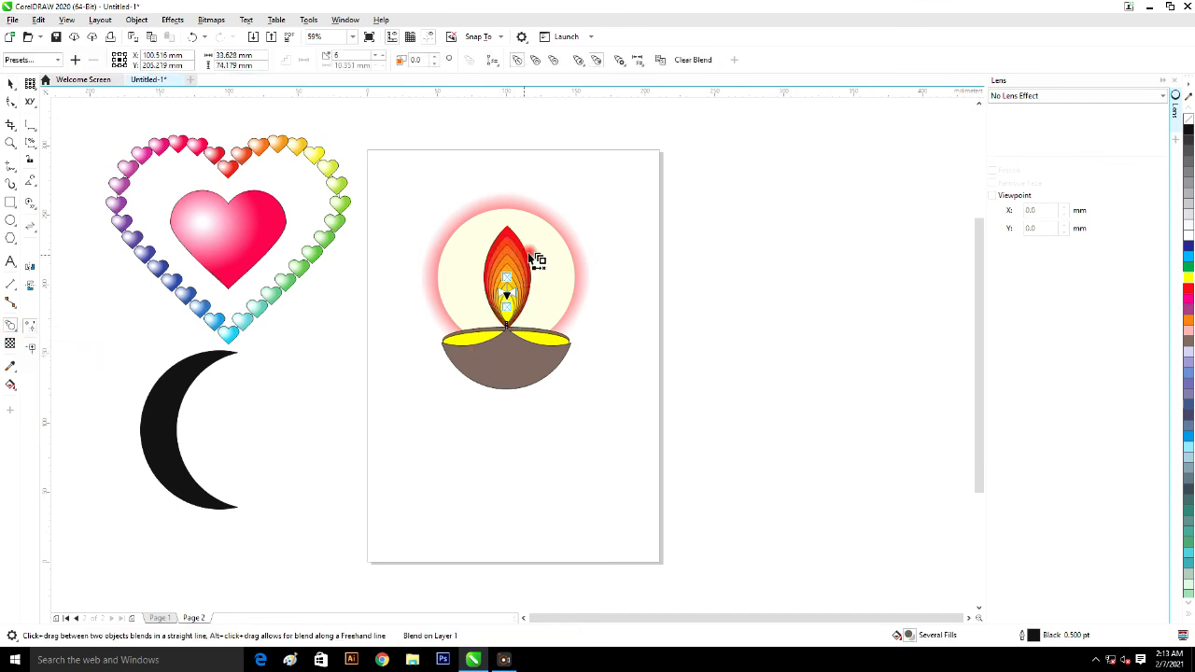
pyautogui.click(1189, 120)
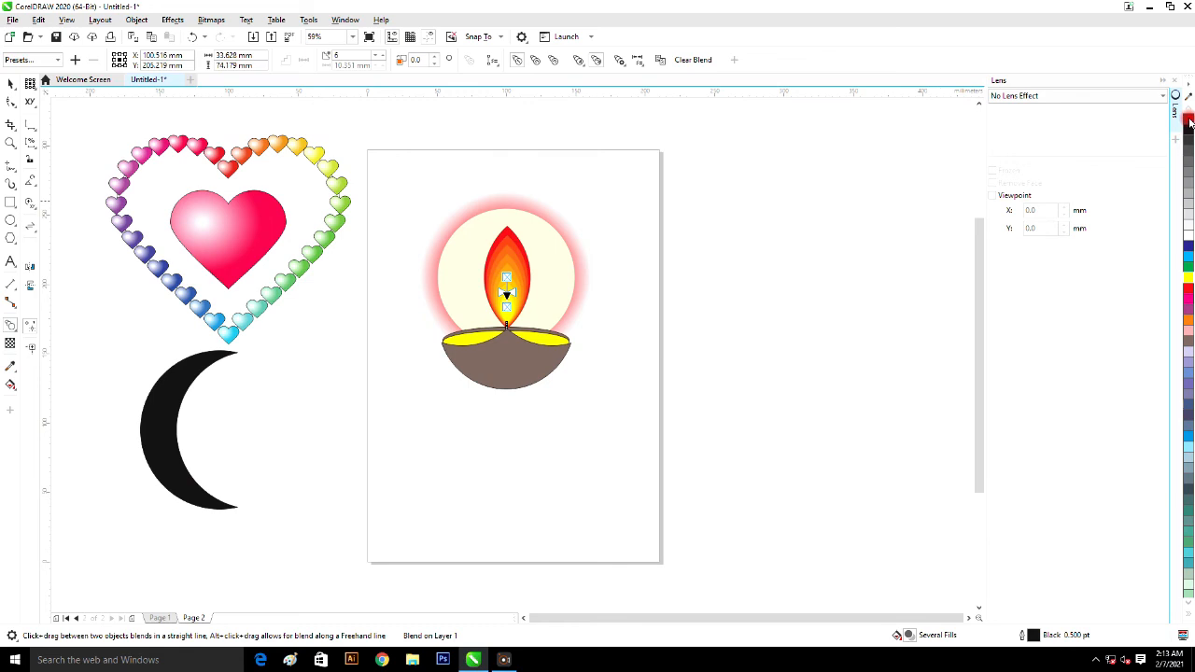
pyautogui.press('space')
pyautogui.click(746, 245)
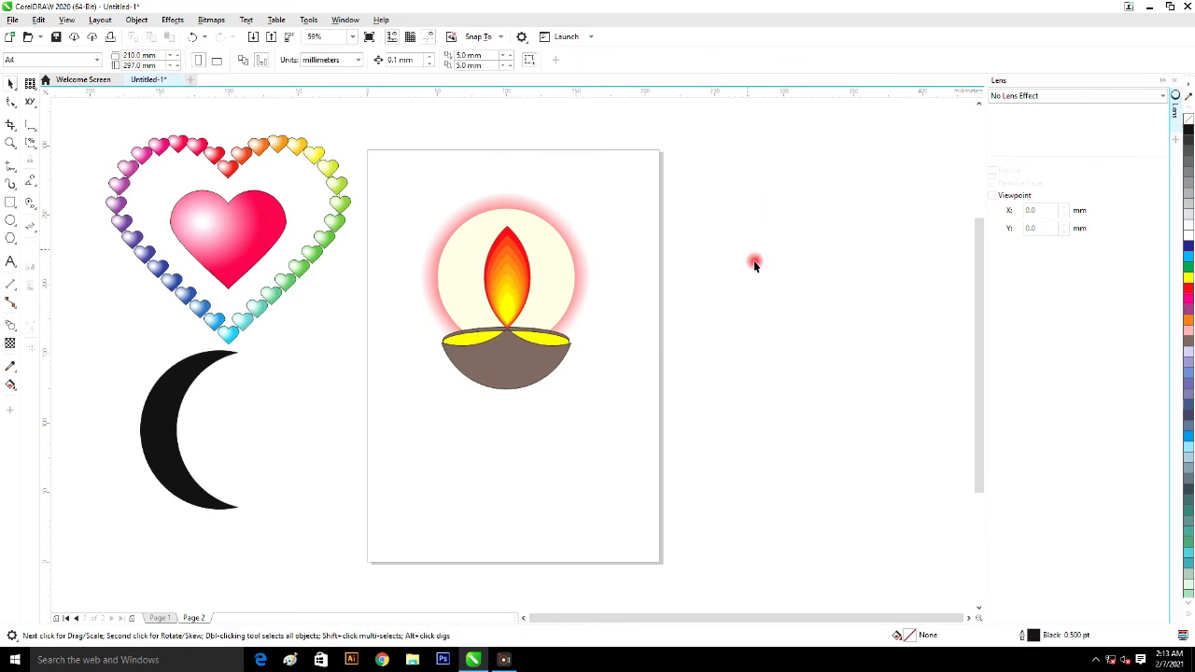
pyautogui.click(792, 645)
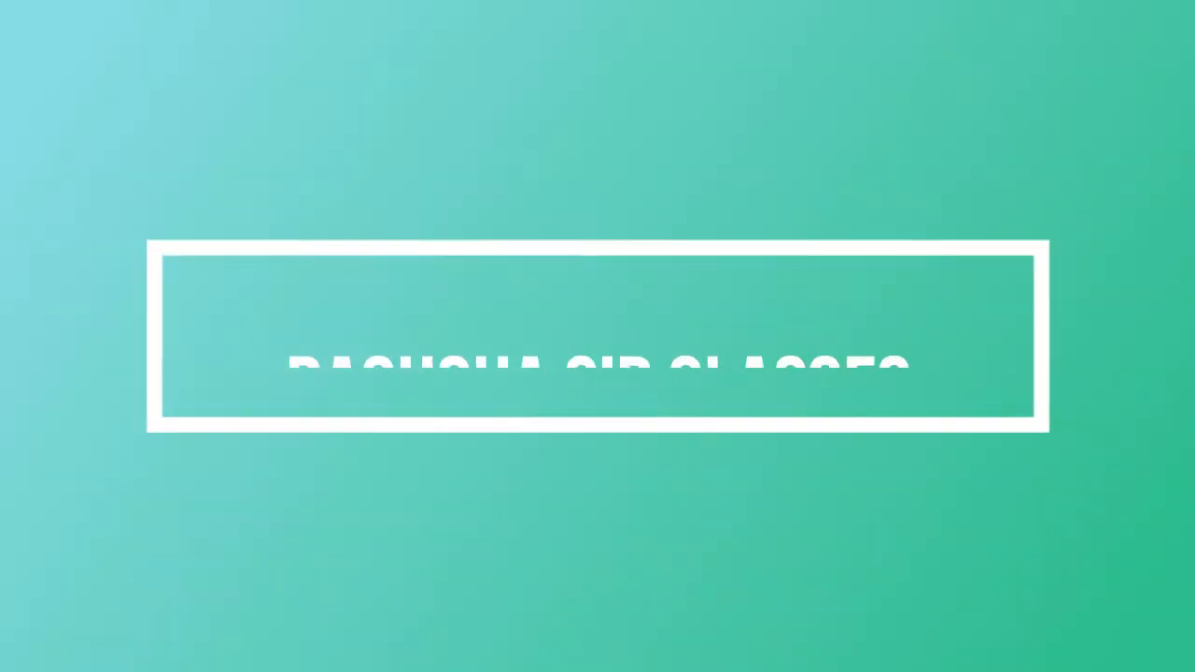